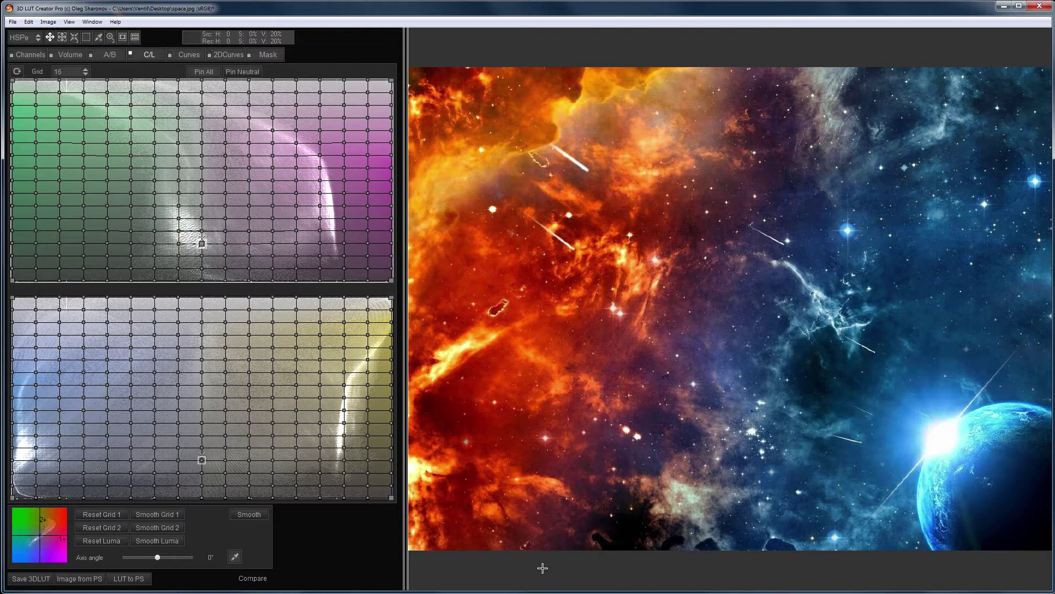
Step: Cycle the compare mode until space.jpg's Before and After are stacked top/bottom
key("c")
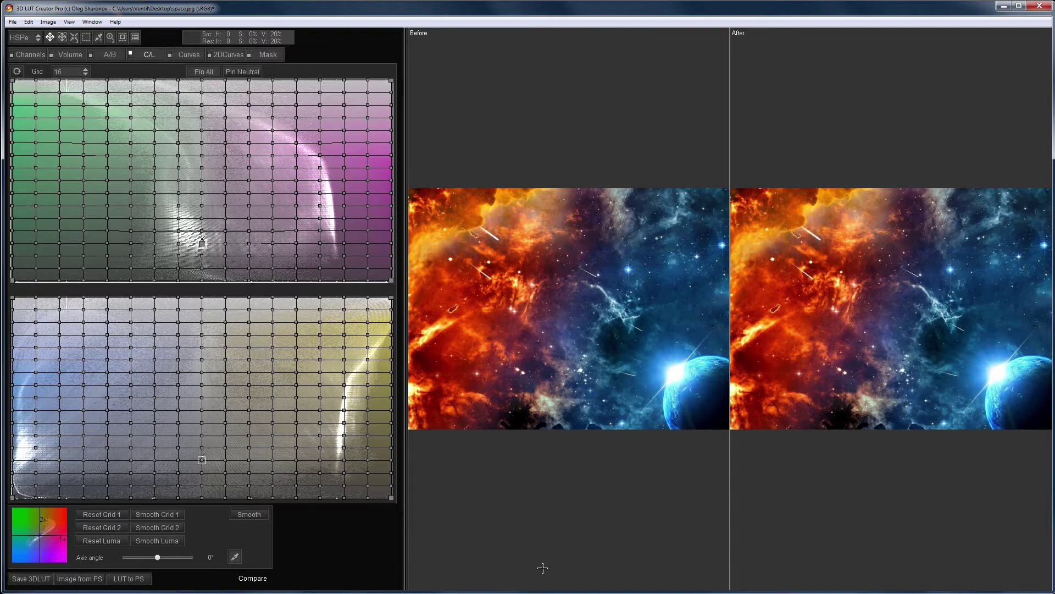
key("c")
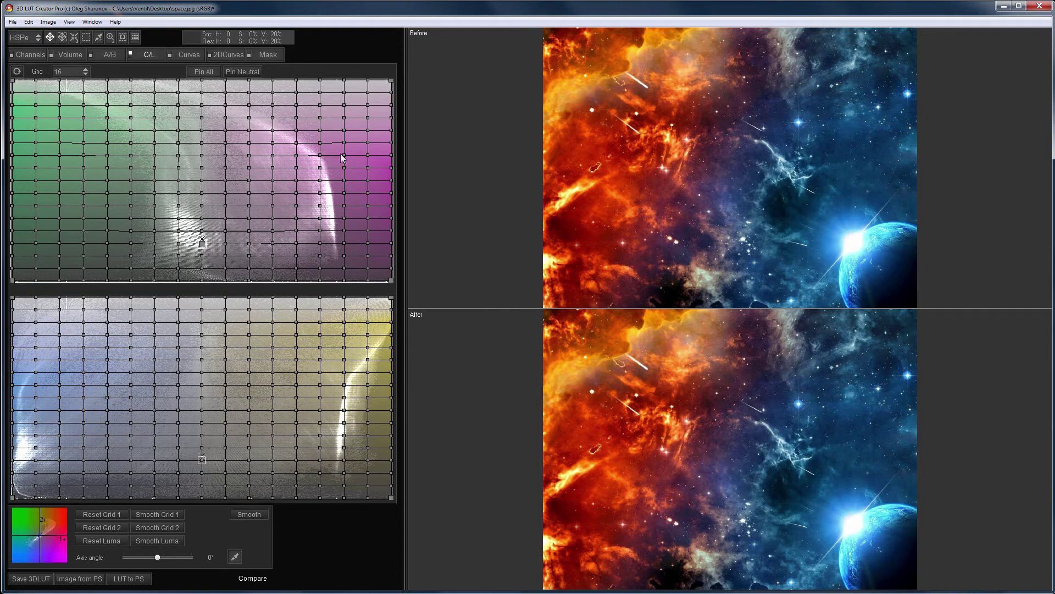
Step: Experiment with the lower C/L grid's corners, restore it, and set Axis angle to 21°
left_click(111, 55)
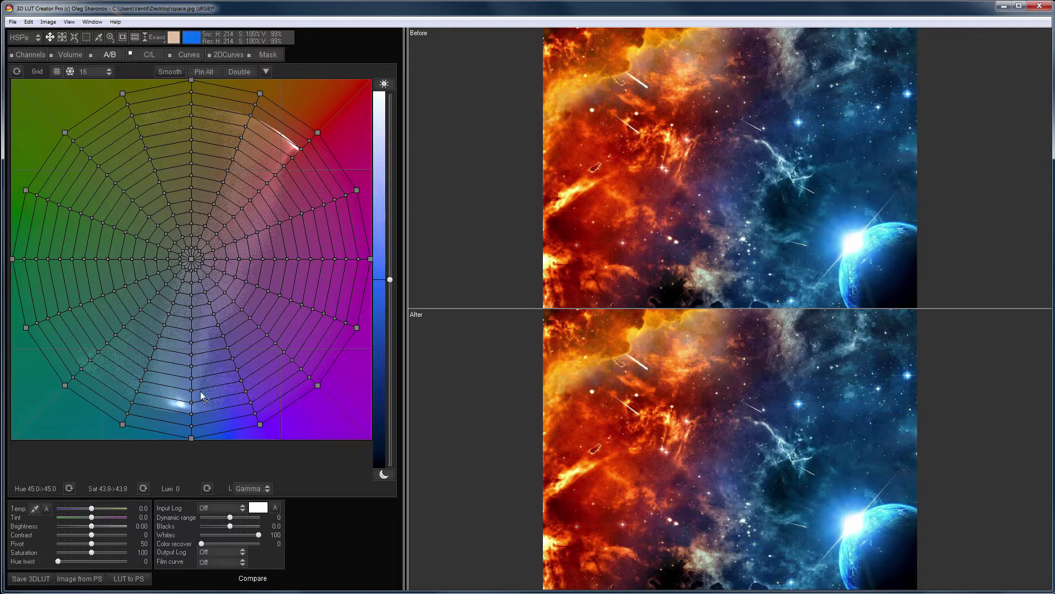
left_click(149, 55)
left_click_drag(392, 497, 160, 497)
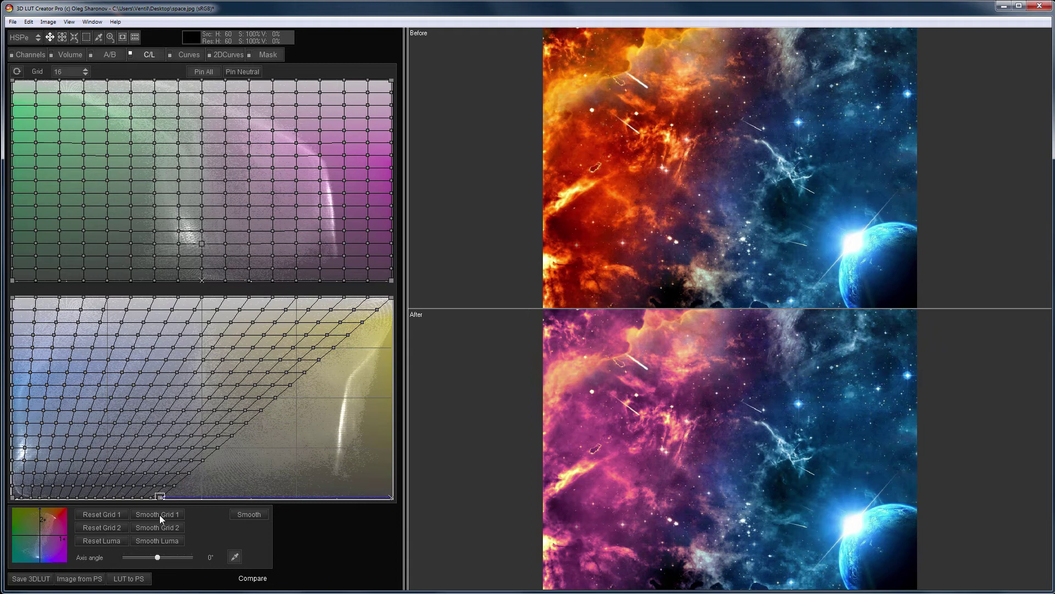
left_click_drag(392, 298, 128, 298)
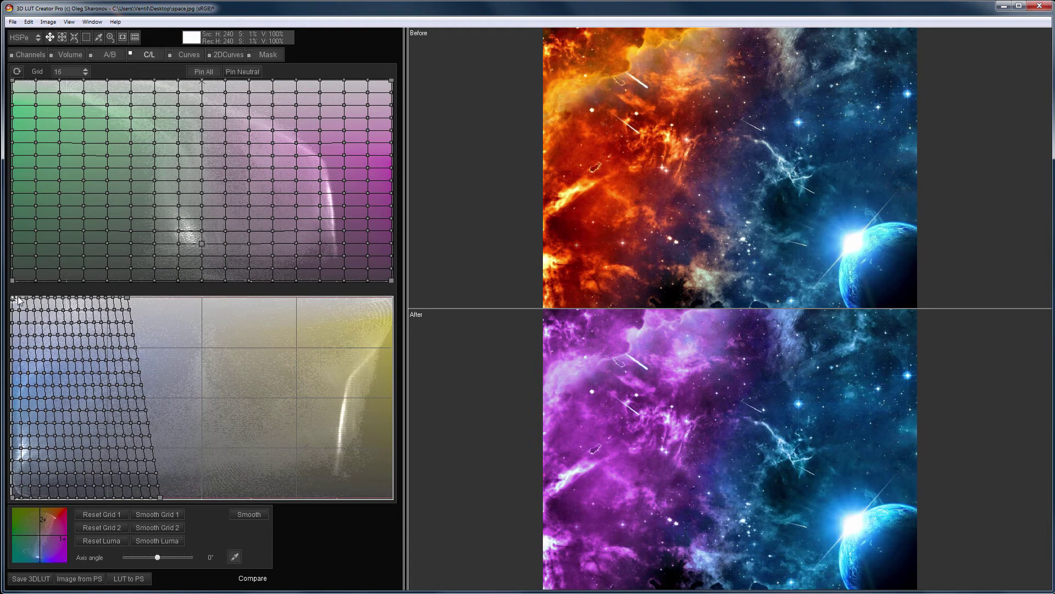
left_click_drag(16, 300, 391, 297)
left_click_drag(13, 498, 392, 497)
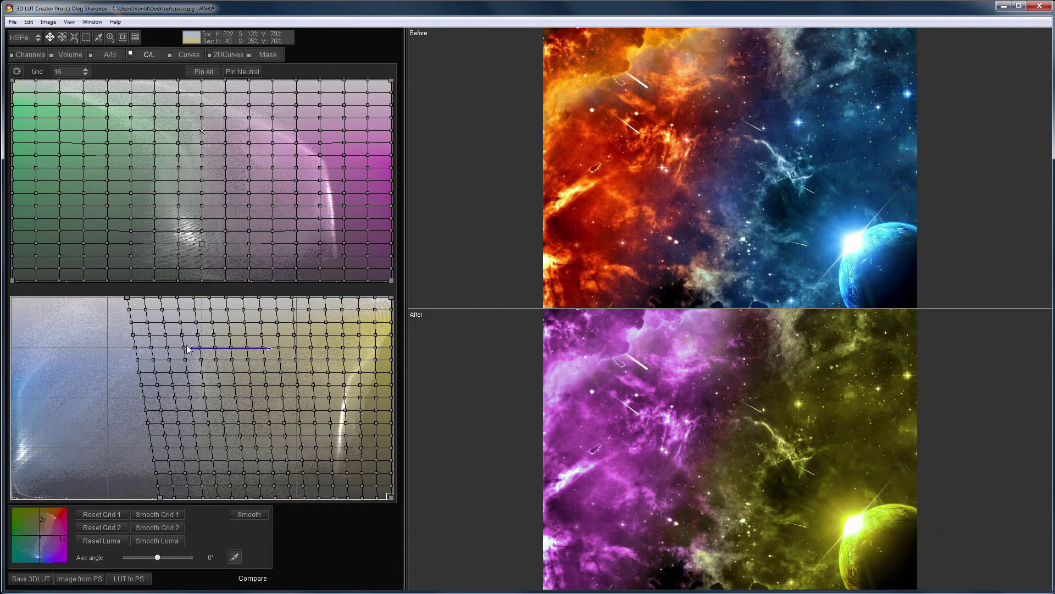
left_click_drag(127, 298, 15, 297)
left_click_drag(161, 498, 13, 498)
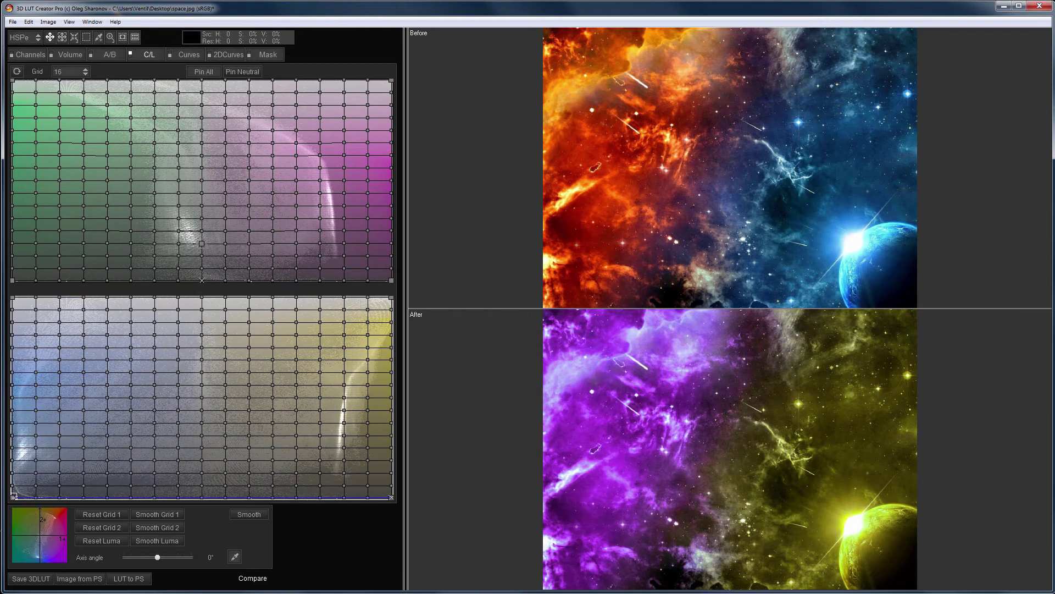
left_click_drag(157, 557, 164, 559)
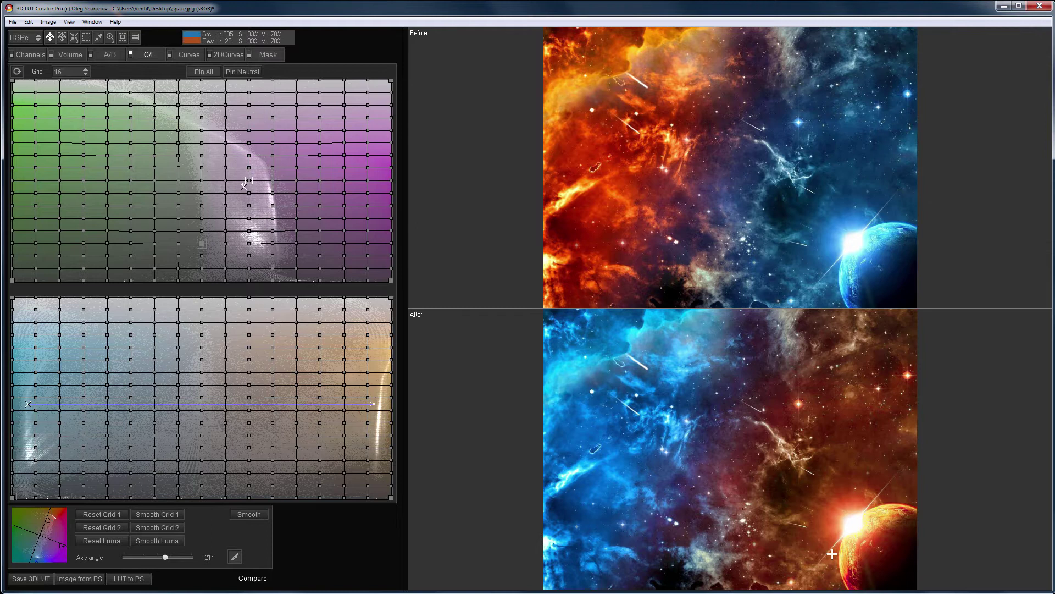
Step: Nudge the lower grid's bottom and right-edge nodes, raising the right-edge node to lift dark warm tones
left_click(207, 493)
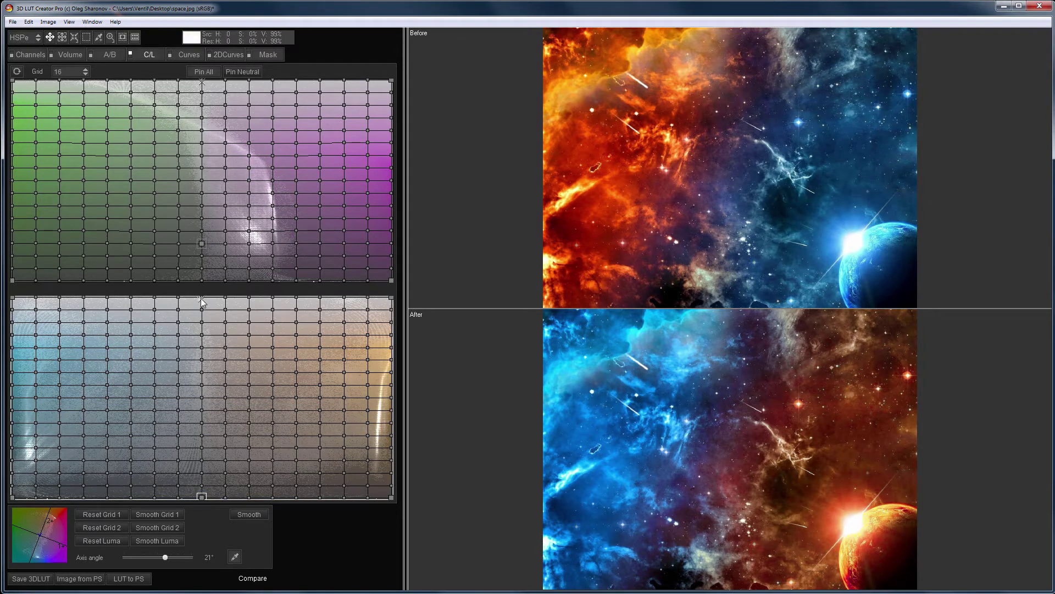
left_click_drag(367, 497, 384, 505)
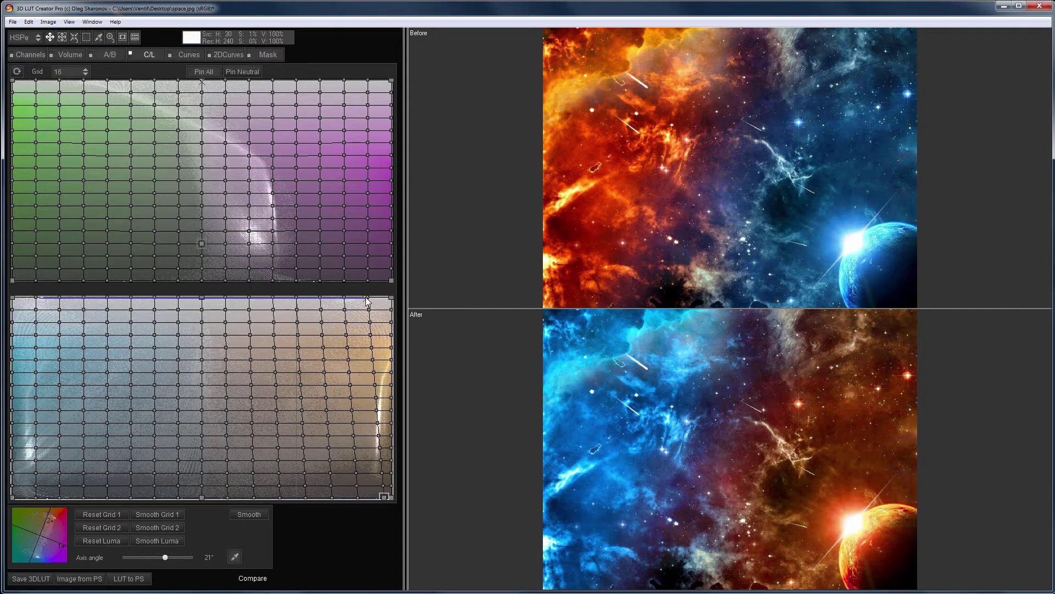
left_click_drag(367, 299, 385, 298)
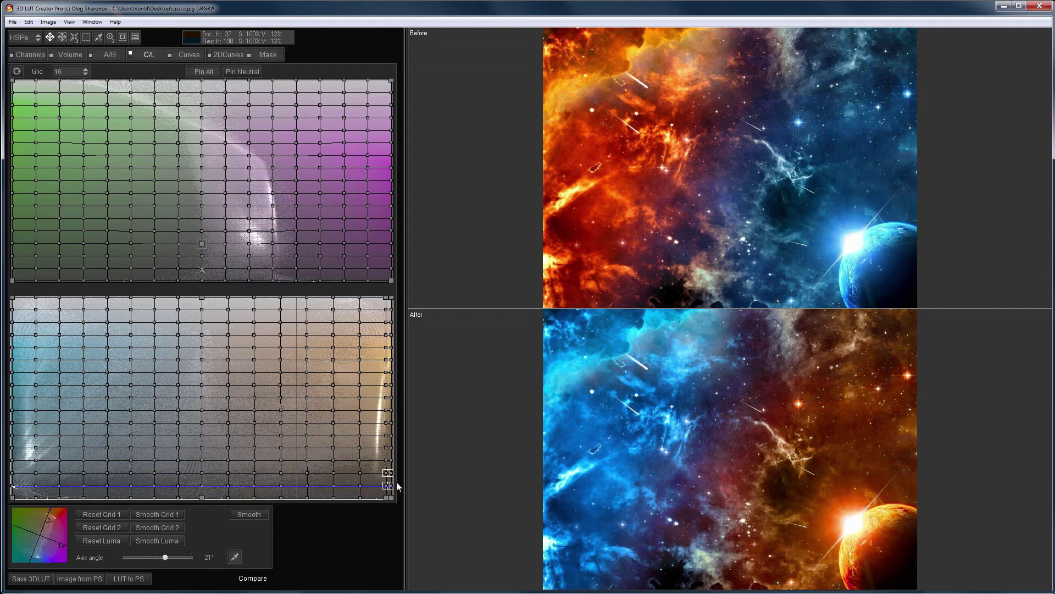
left_click_drag(392, 474, 393, 460)
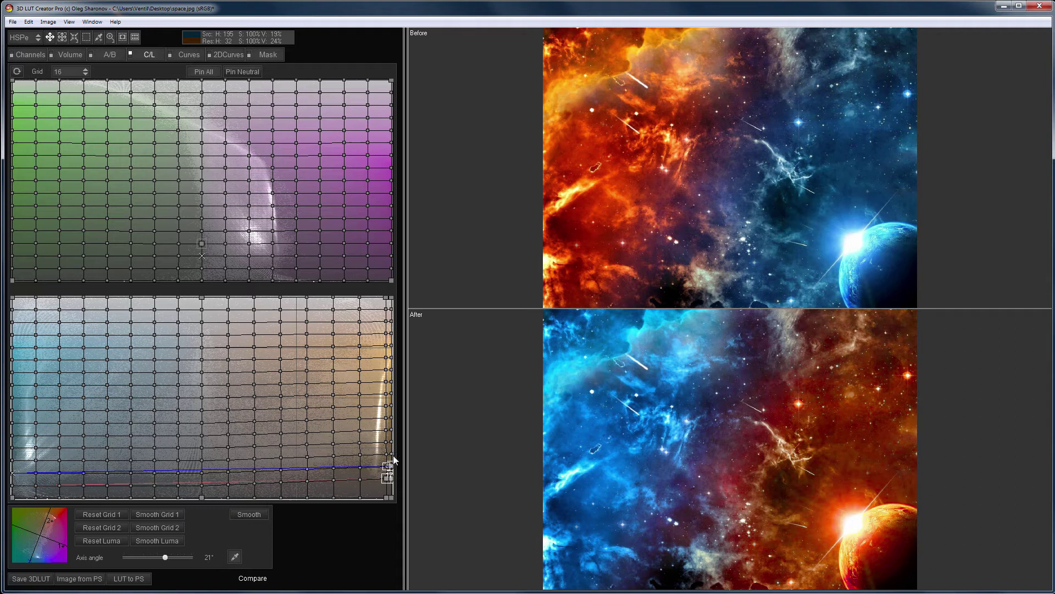
left_click(393, 326)
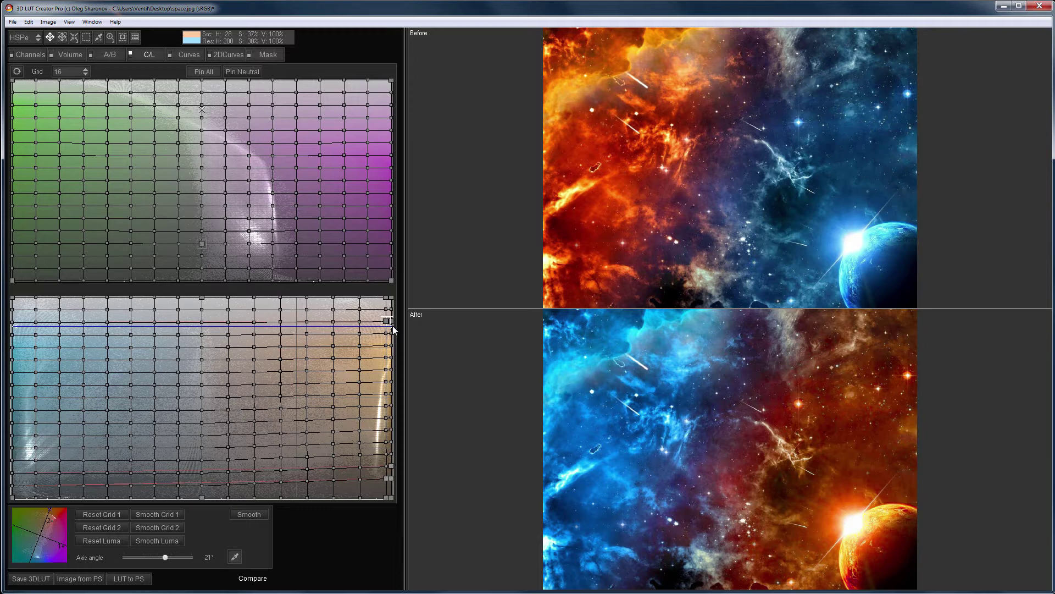
Step: Enlarge the previews, show Before and After side by side, and bend the upper grid's columns
key("ctrl+0")
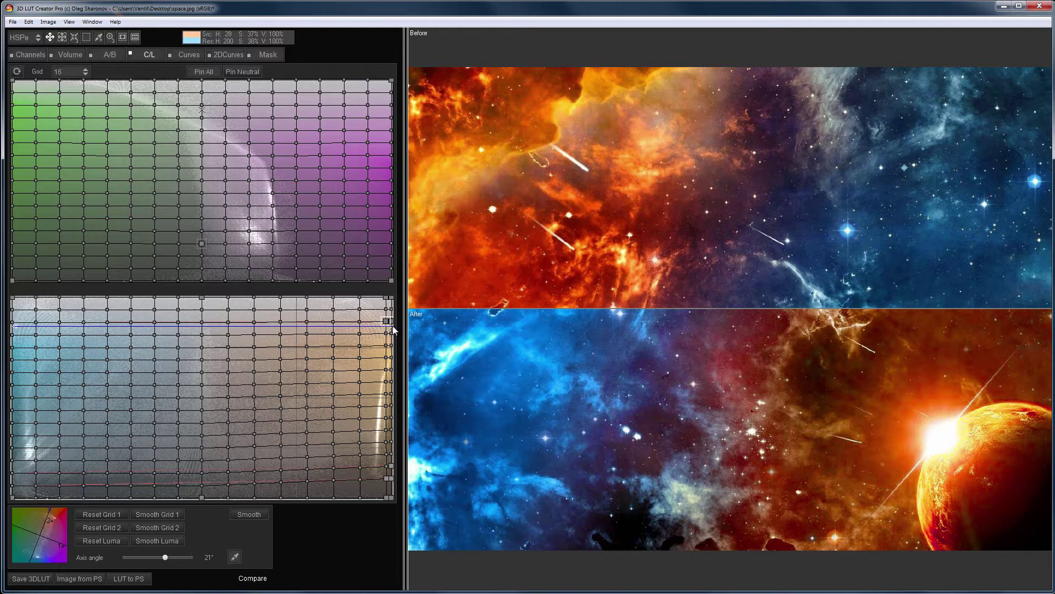
key("ctrl+2")
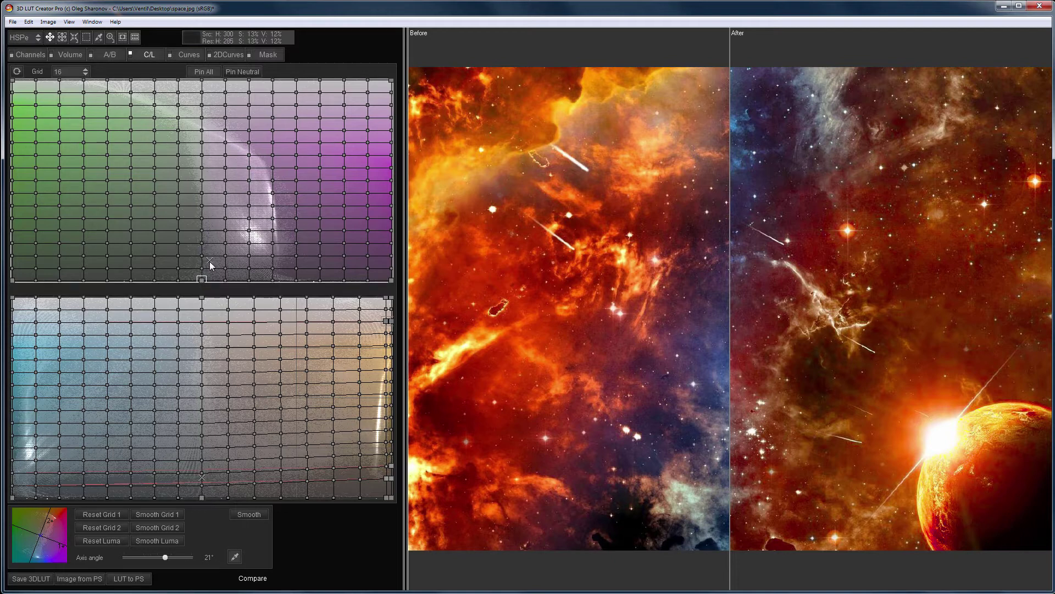
left_click_drag(224, 278, 232, 283)
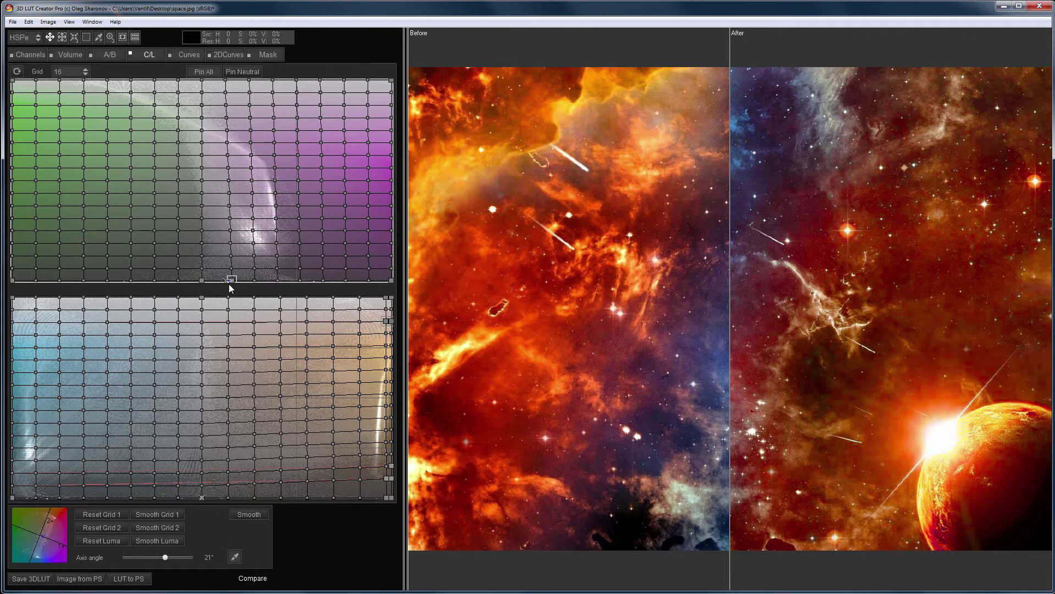
Step: Swap the Before/After sides, warp the lower grid's dark bottom-left rows, and restack Before above After
key("space")
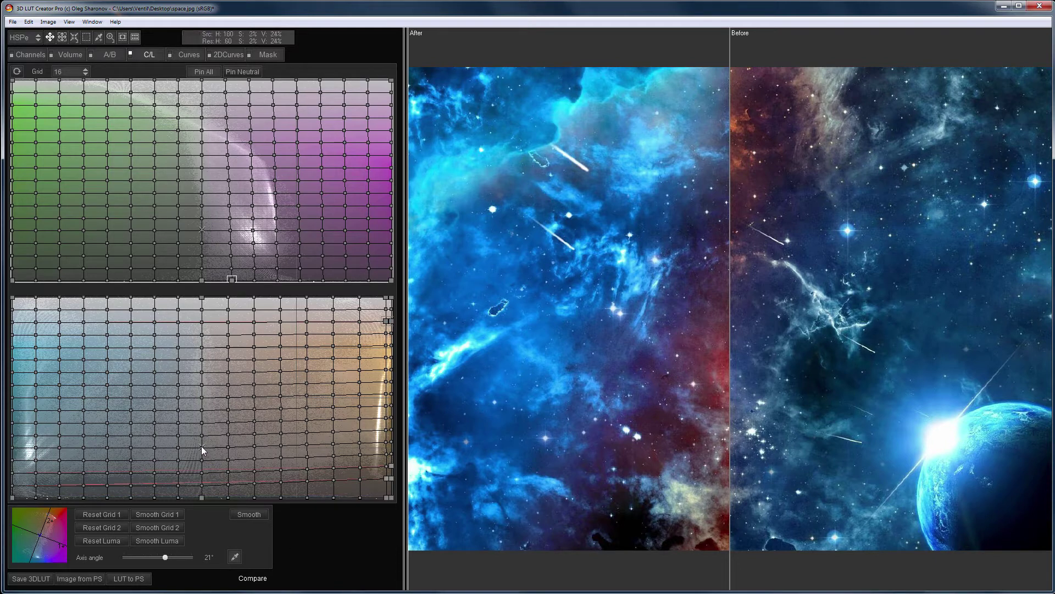
left_click_drag(201, 446, 11, 480)
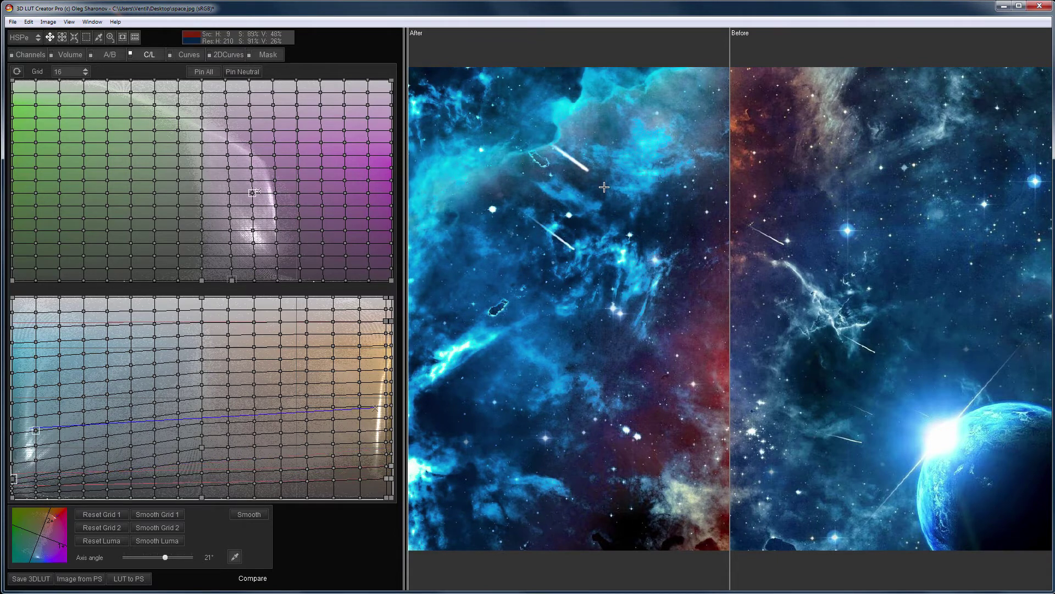
mouse_move(11, 361)
left_mouse_down()
mouse_move(6, 340)
mouse_move(16, 379)
mouse_move(8, 351)
left_mouse_up()
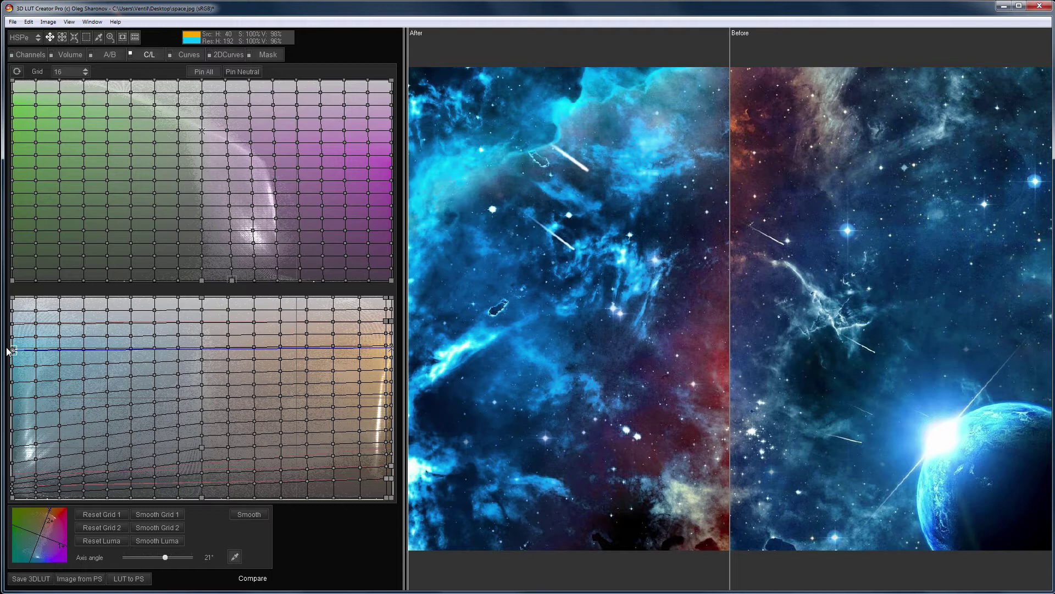
key("Tab")
key("Tab")
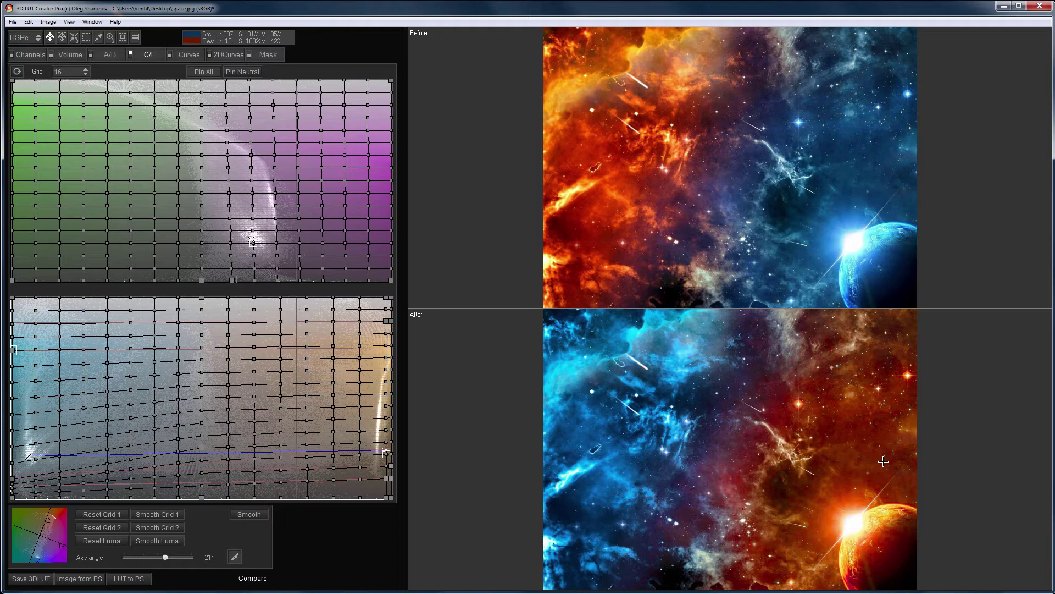
Step: Check the original and corrected colours on the Analyzer's vectorscope, then close it
key("ctrl+a")
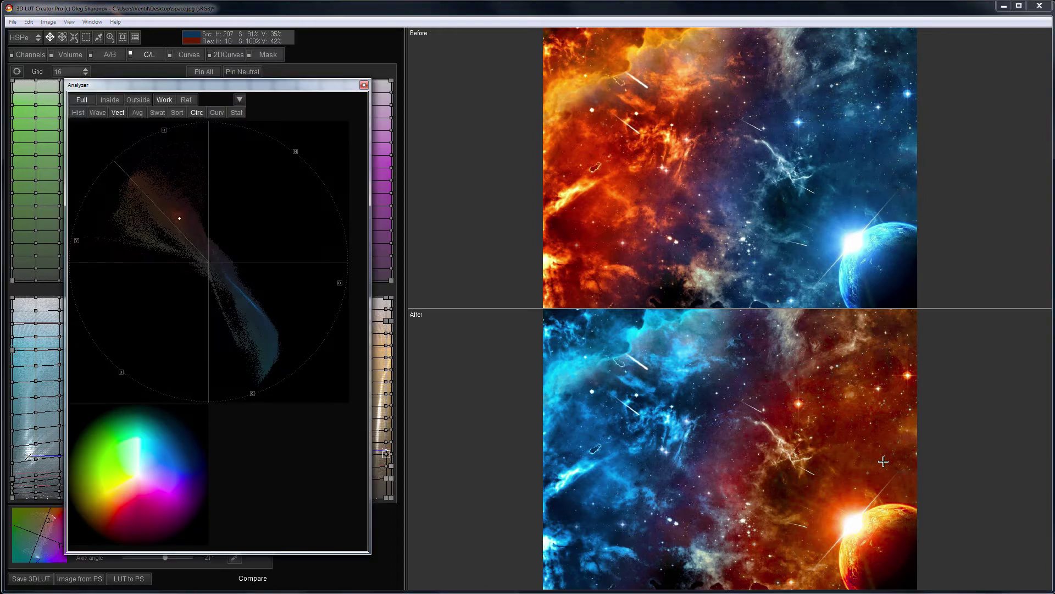
left_click_drag(285, 85, 285, 74)
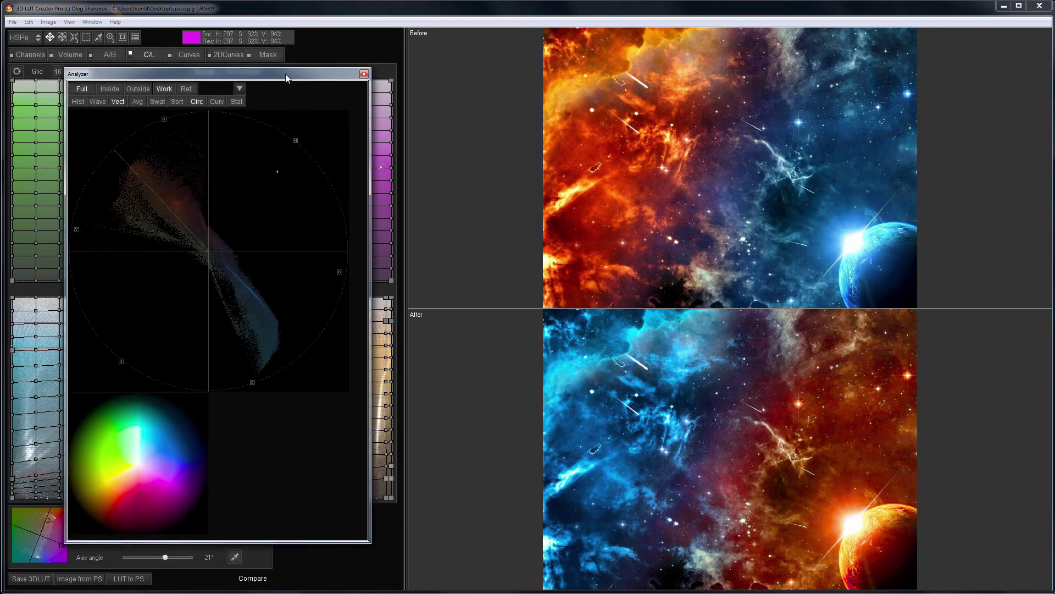
key("c")
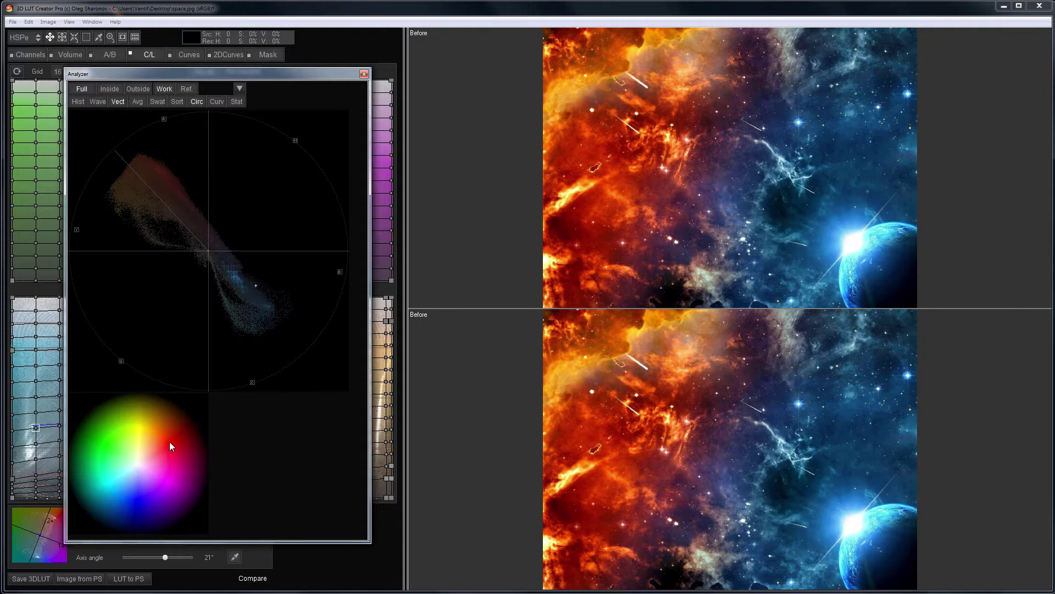
key("c")
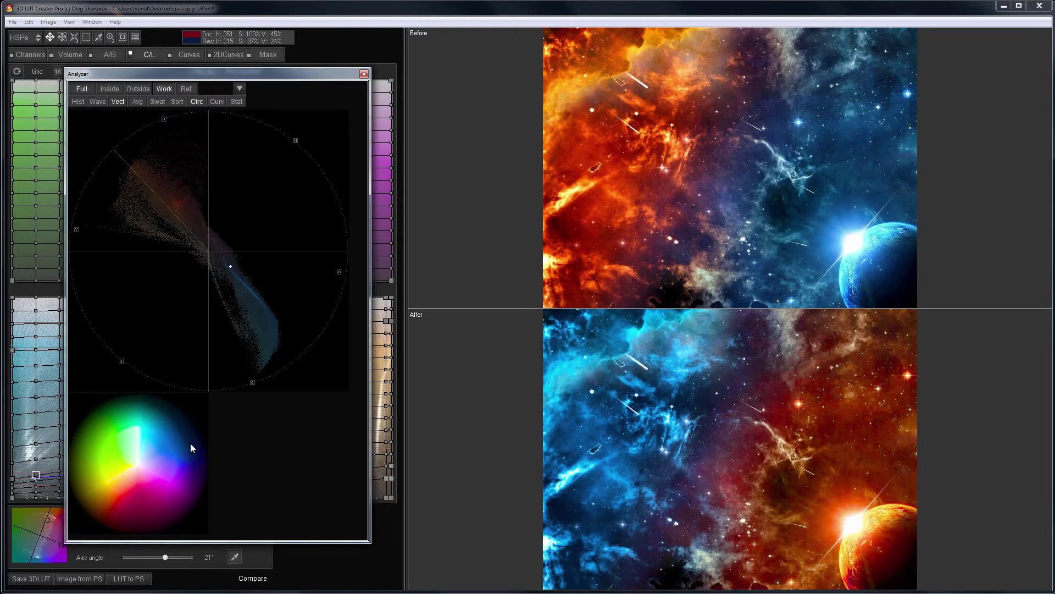
left_click(364, 74)
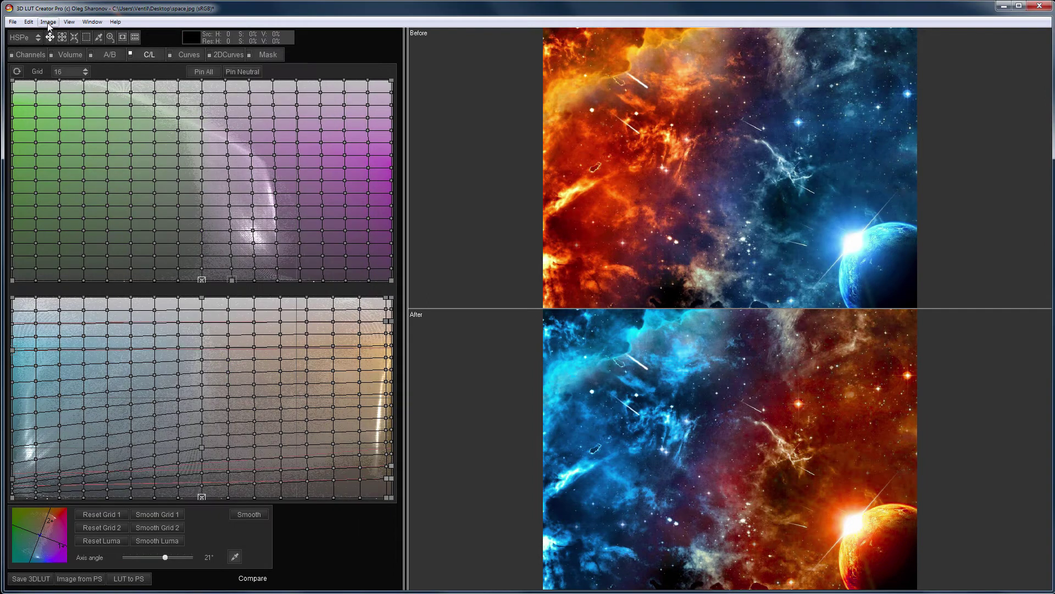
Step: Switch to Version 2 through Edit > Versions
left_click(29, 22)
mouse_move(70, 61)
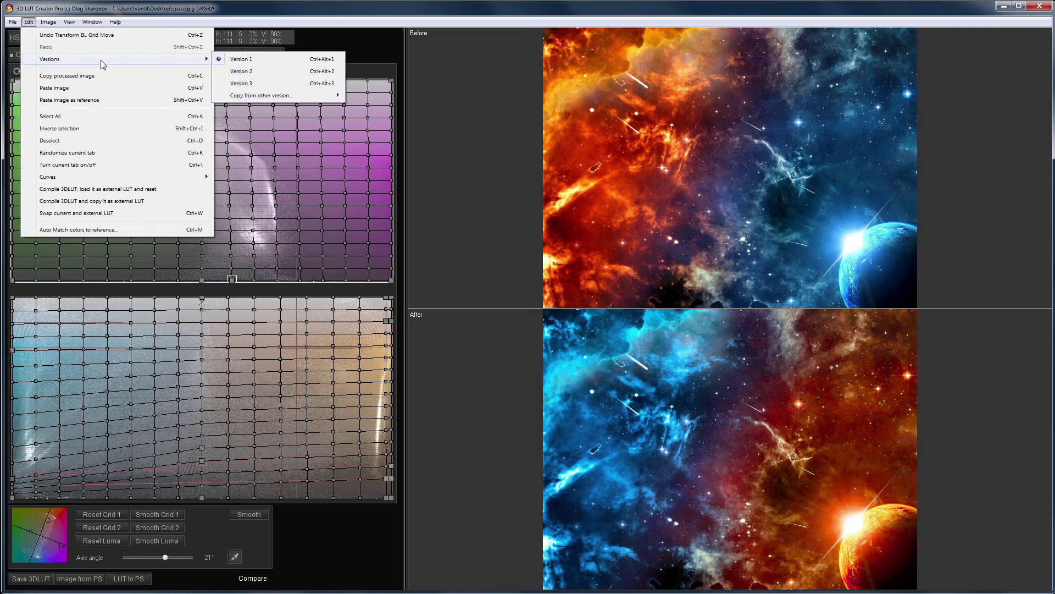
left_click(262, 74)
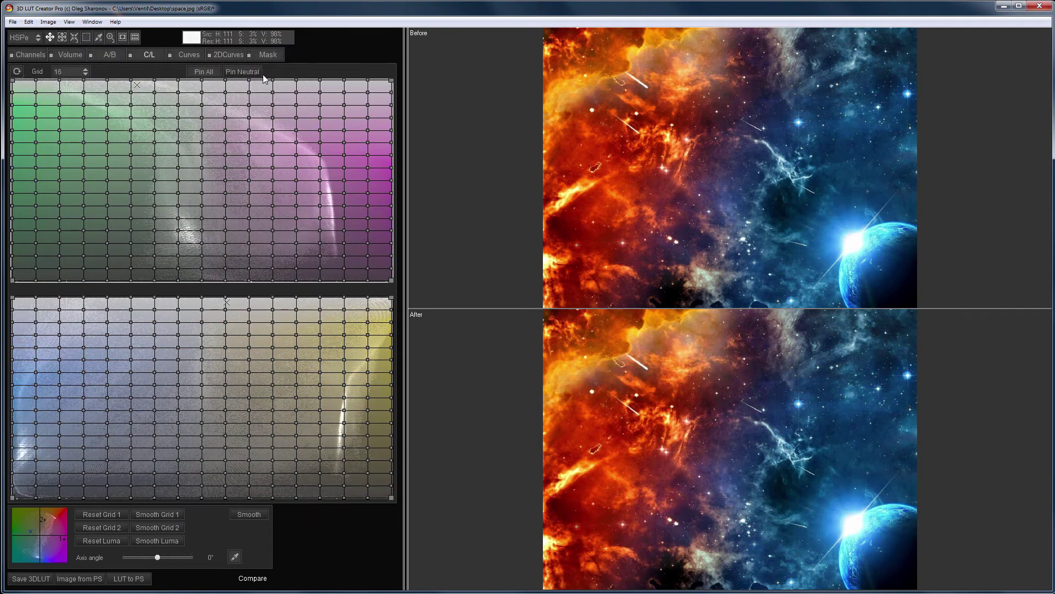
Step: Skew the lower grid, change the colour model from HSPe to YUV, and return to C/L grids
left_click_drag(390, 496, 434, 280)
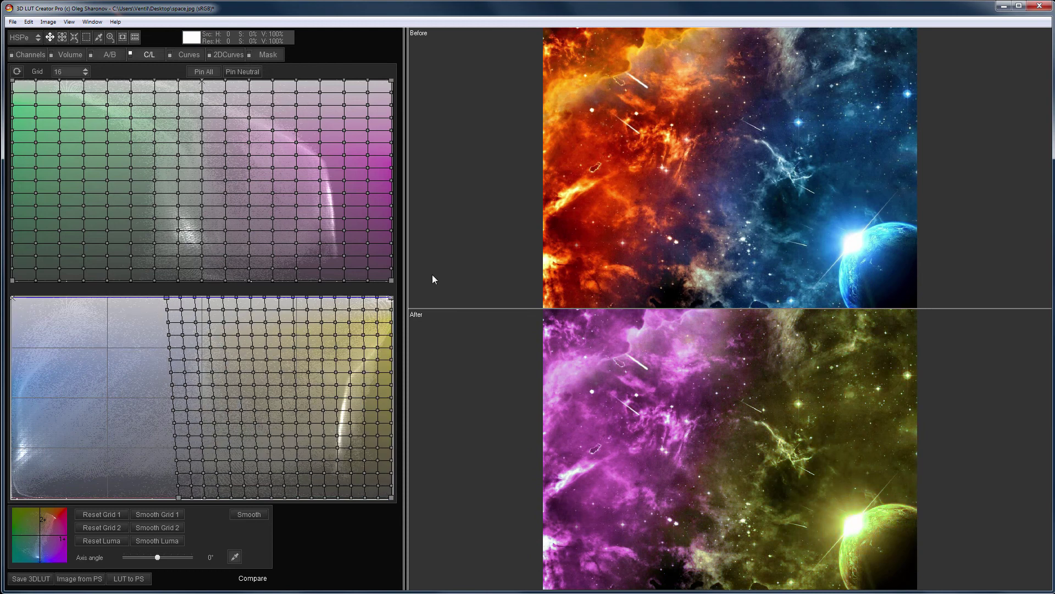
left_click_drag(166, 297, 12, 296)
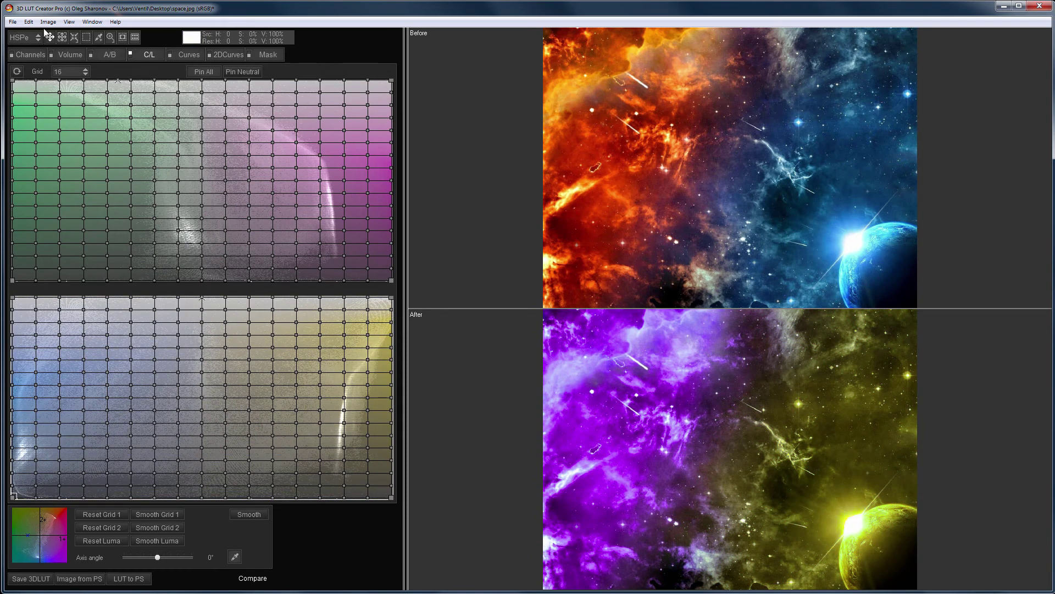
left_click(22, 37)
left_click(40, 210)
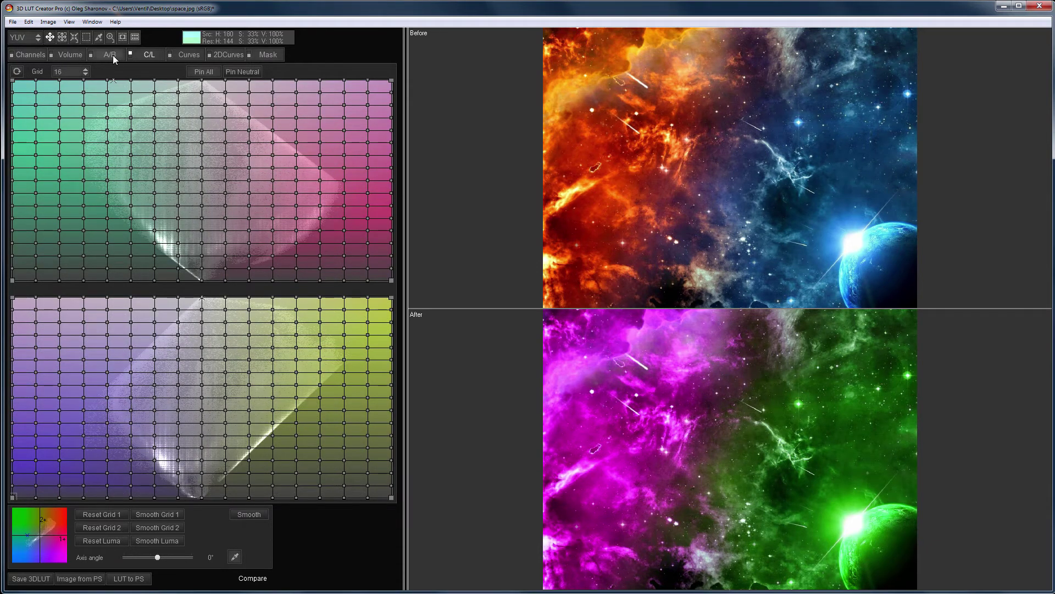
left_click(112, 54)
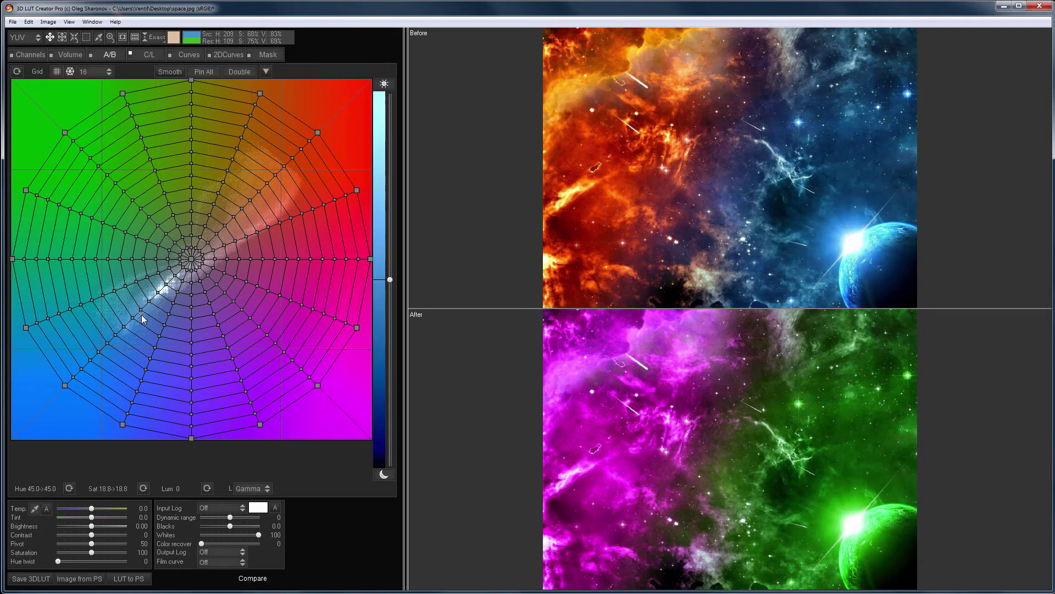
left_click(141, 54)
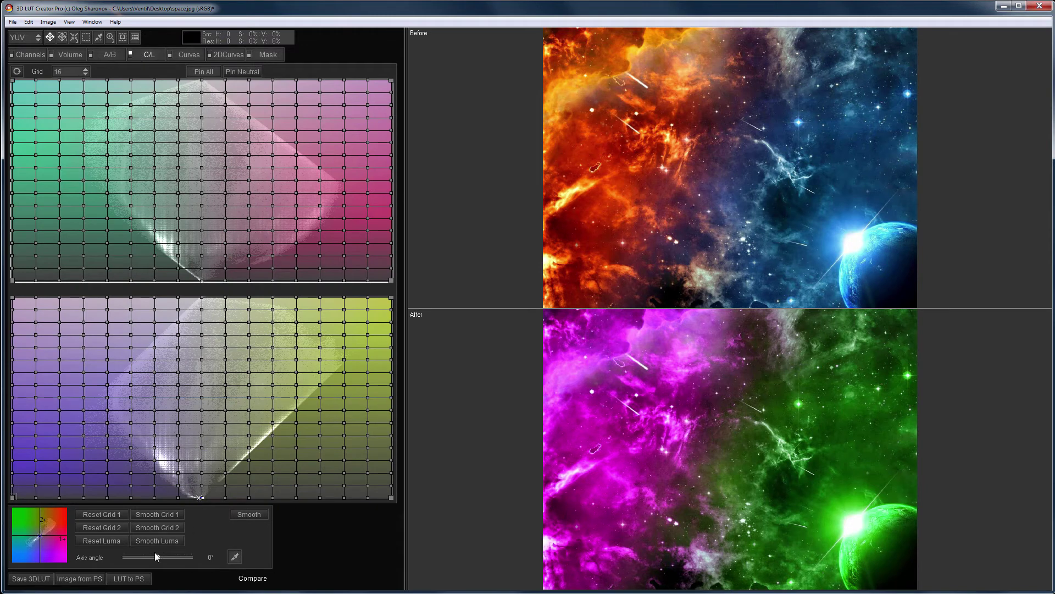
Step: Set Axis angle to 50° and pull the lower grid's bottom-centre node up and right
left_click_drag(158, 557, 177, 558)
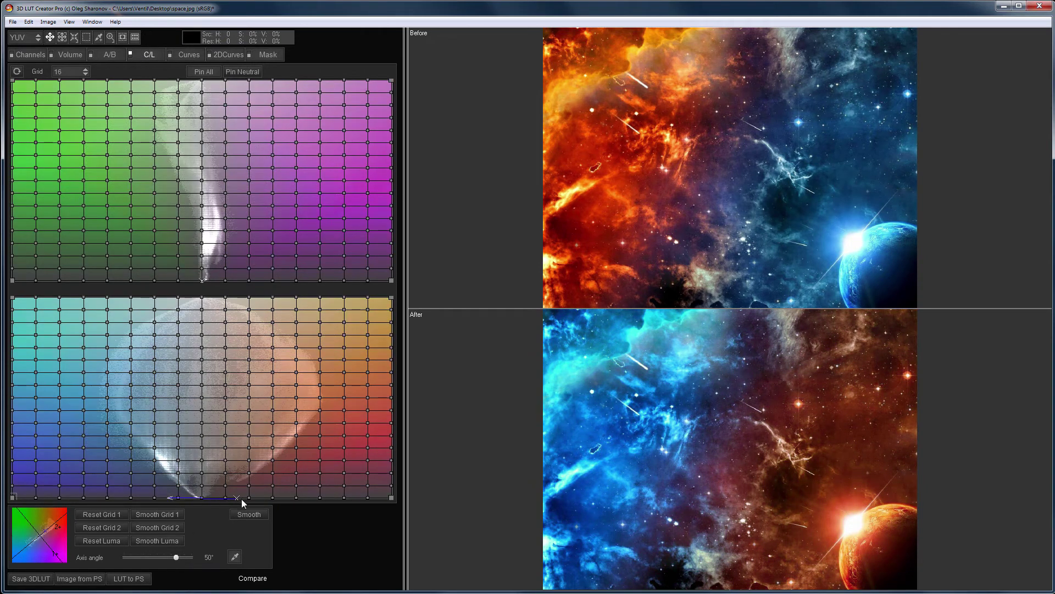
left_click(201, 279)
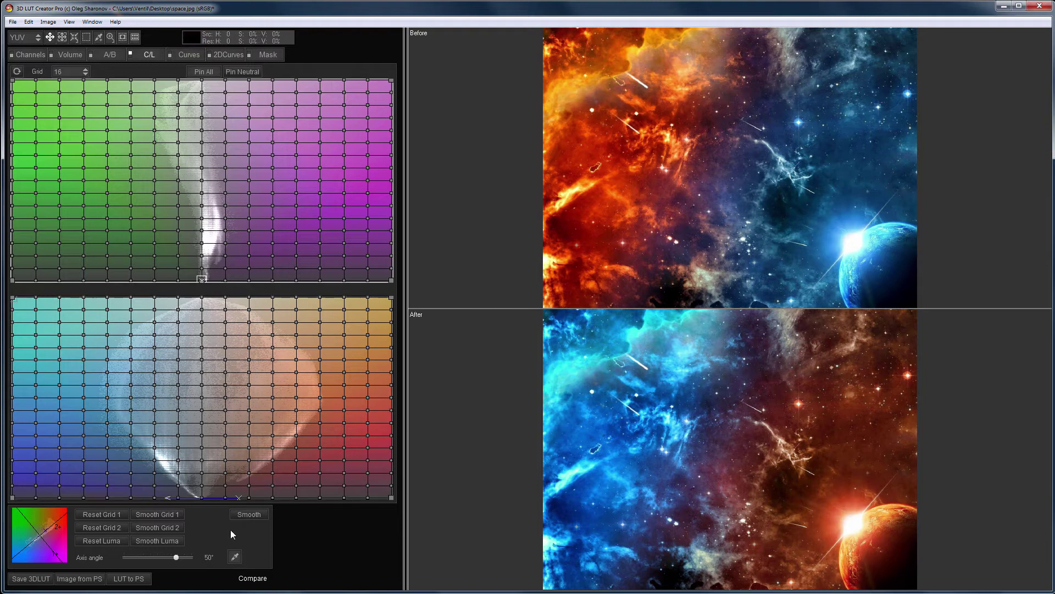
left_click_drag(201, 496, 265, 454)
Step: Adjust several lower-grid points to deepen the blues, then warp the upper grid around one point
left_click_drag(200, 459, 202, 456)
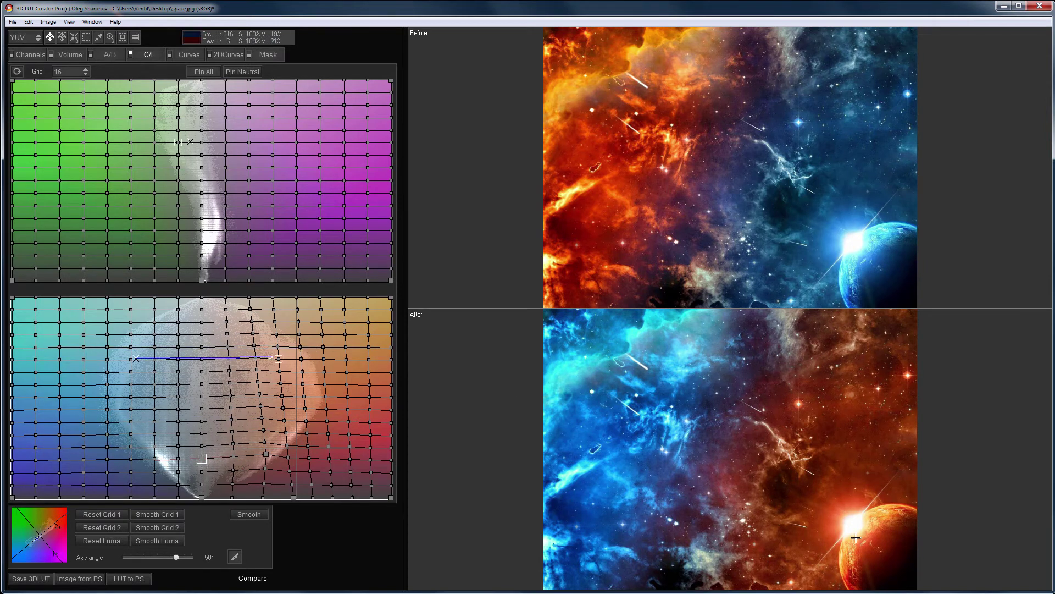
left_click_drag(302, 352, 303, 343)
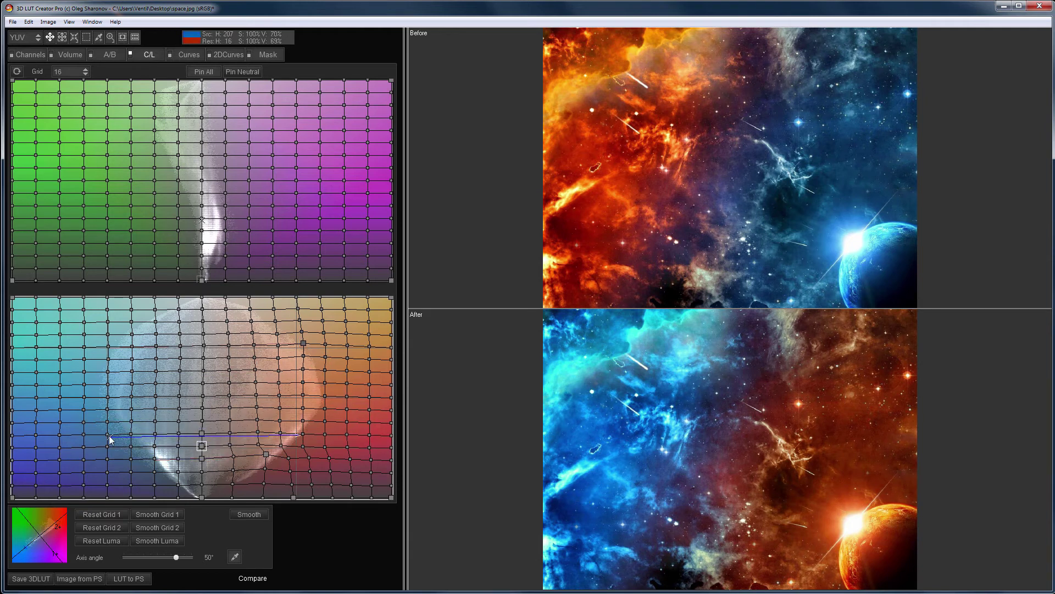
left_click_drag(109, 436, 134, 481)
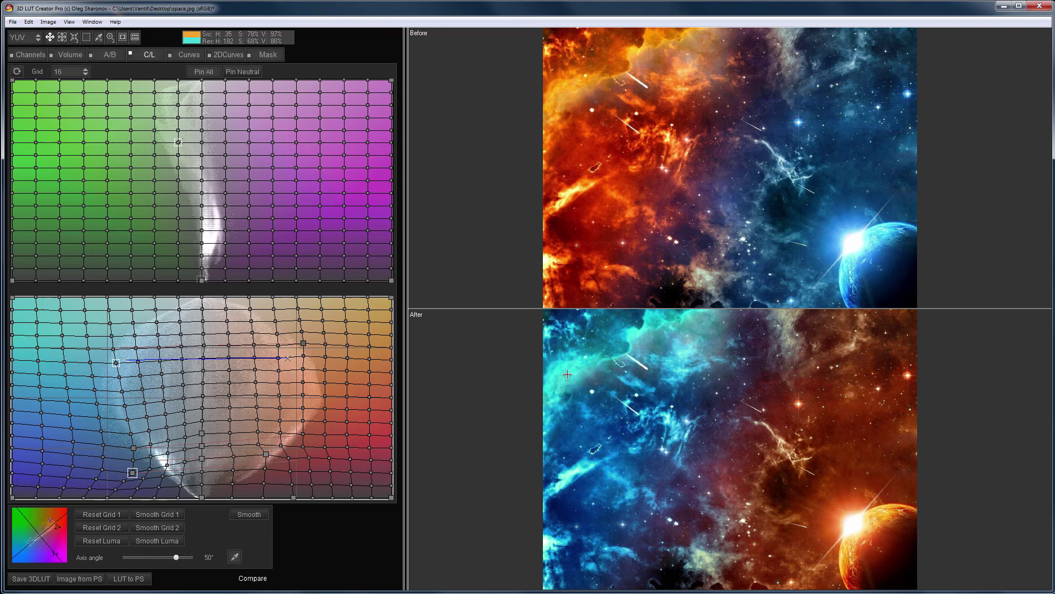
left_click(119, 360)
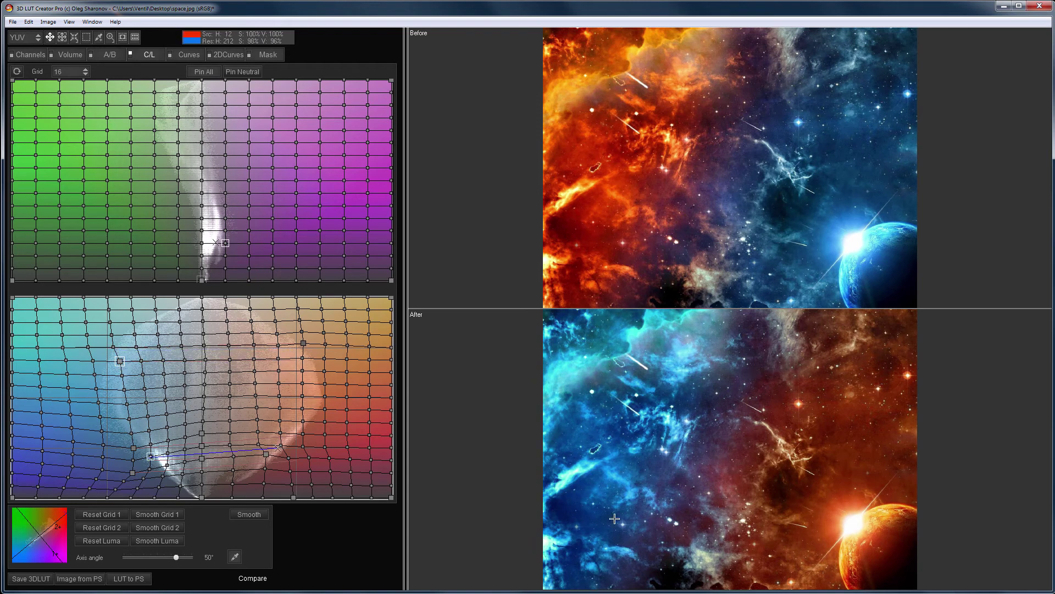
left_click_drag(202, 235, 201, 235)
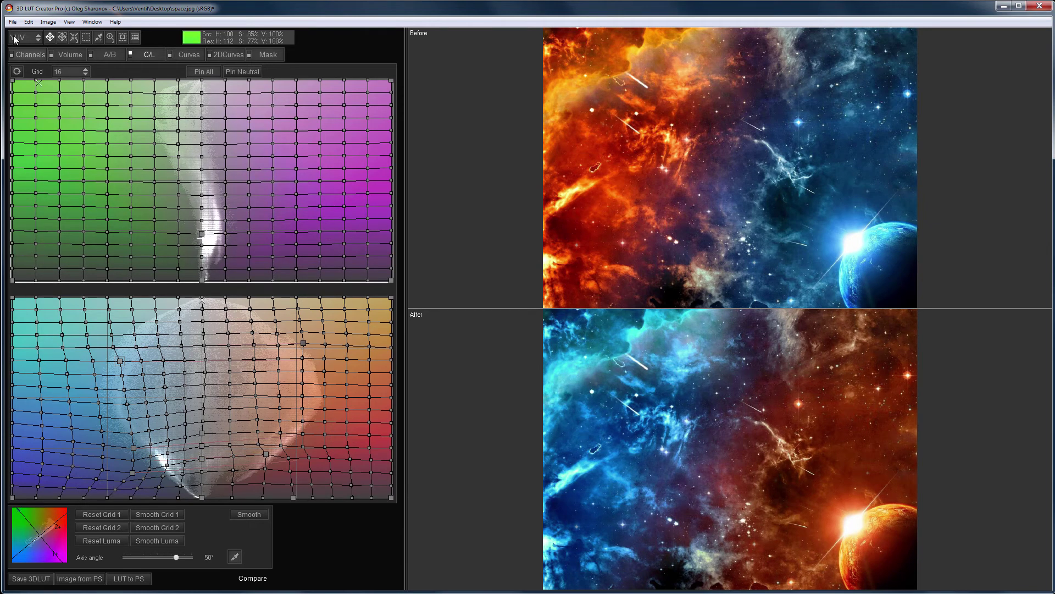
left_click(28, 22)
mouse_move(53, 60)
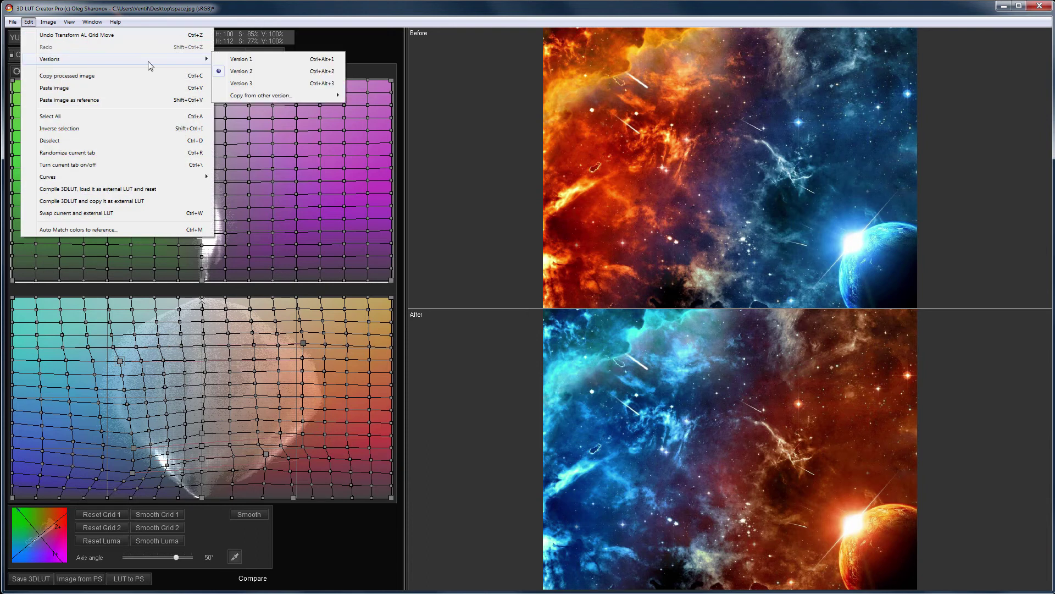
left_click(230, 61)
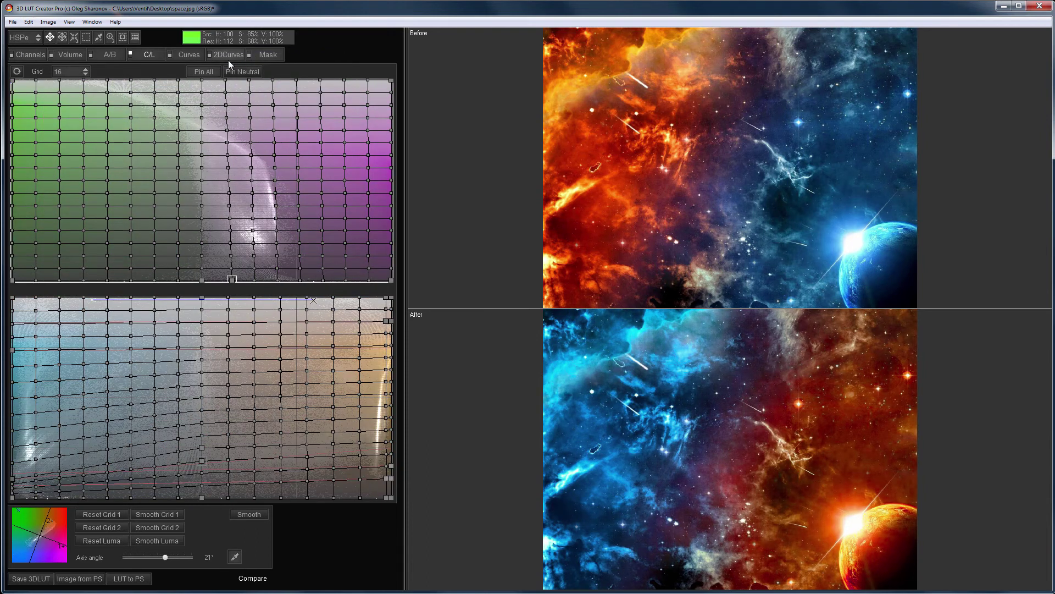
left_click(28, 22)
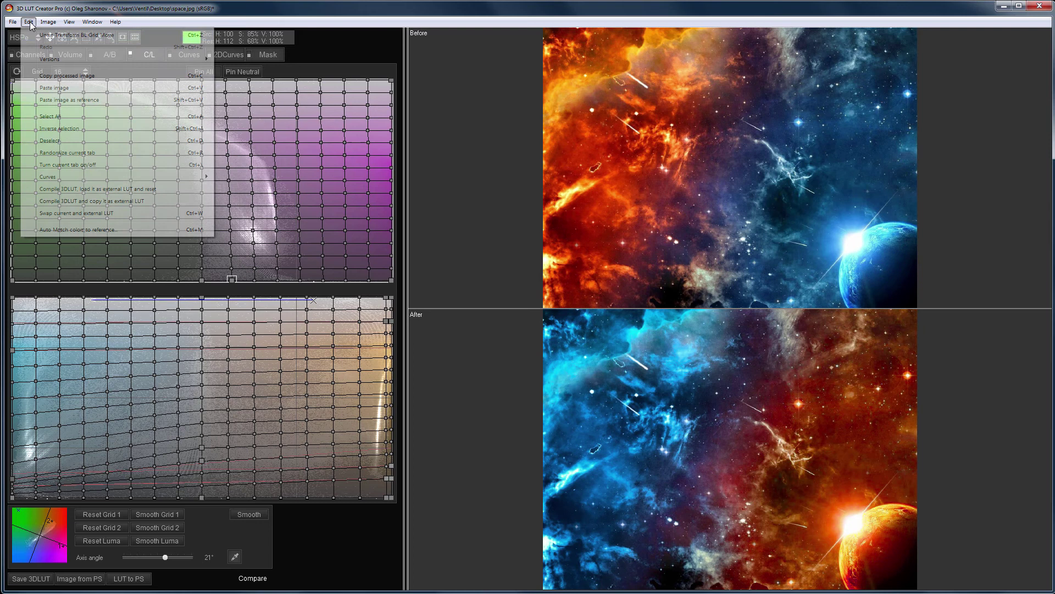
mouse_move(50, 60)
left_click(237, 73)
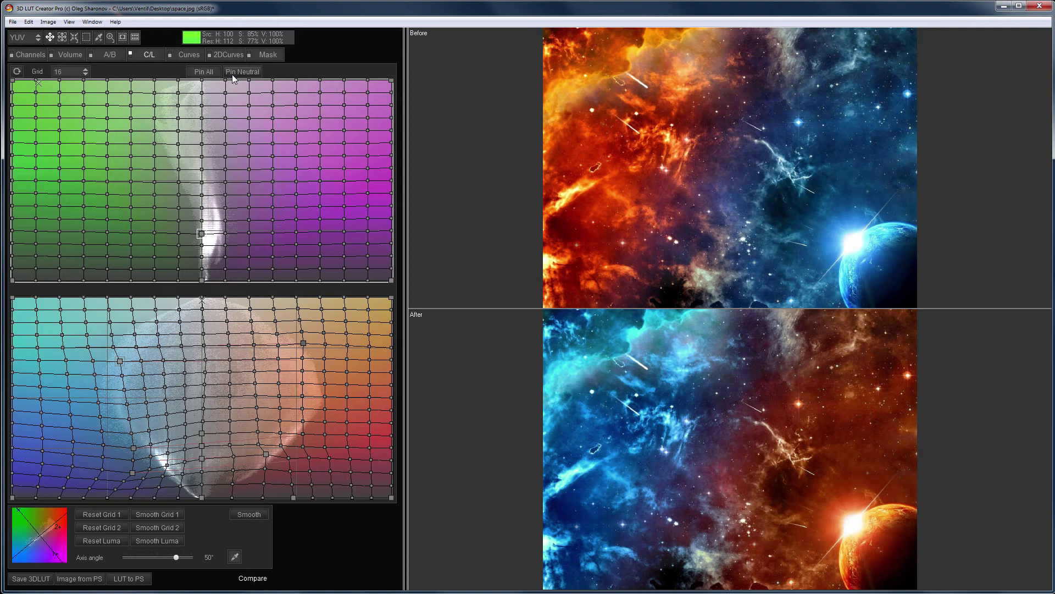
Step: Check the vectorscope, switch to the first saved version, and send the LUT to Photoshop
key("ctrl+a")
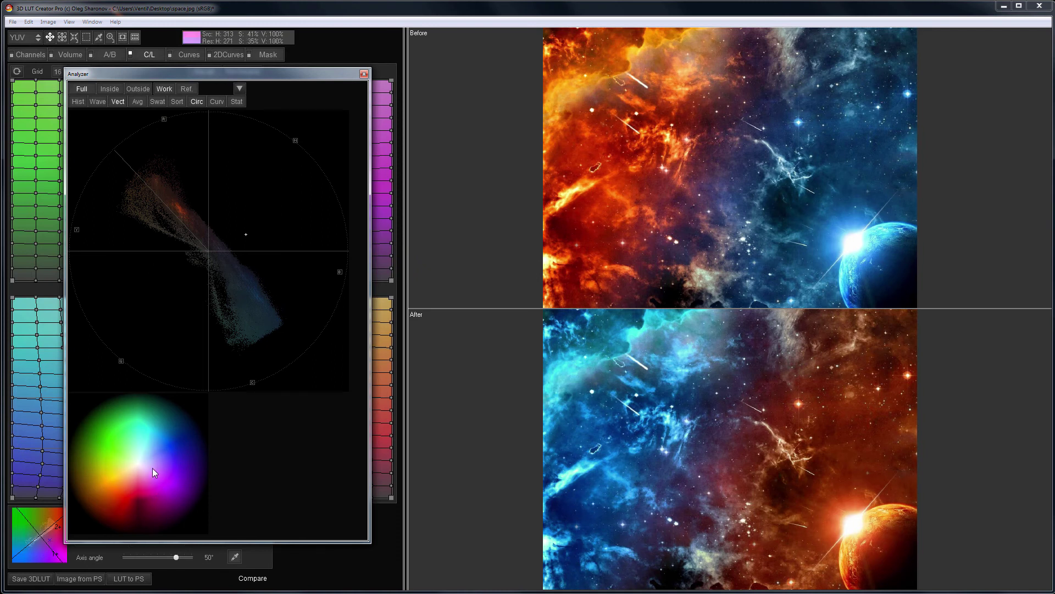
key("ctrl+z")
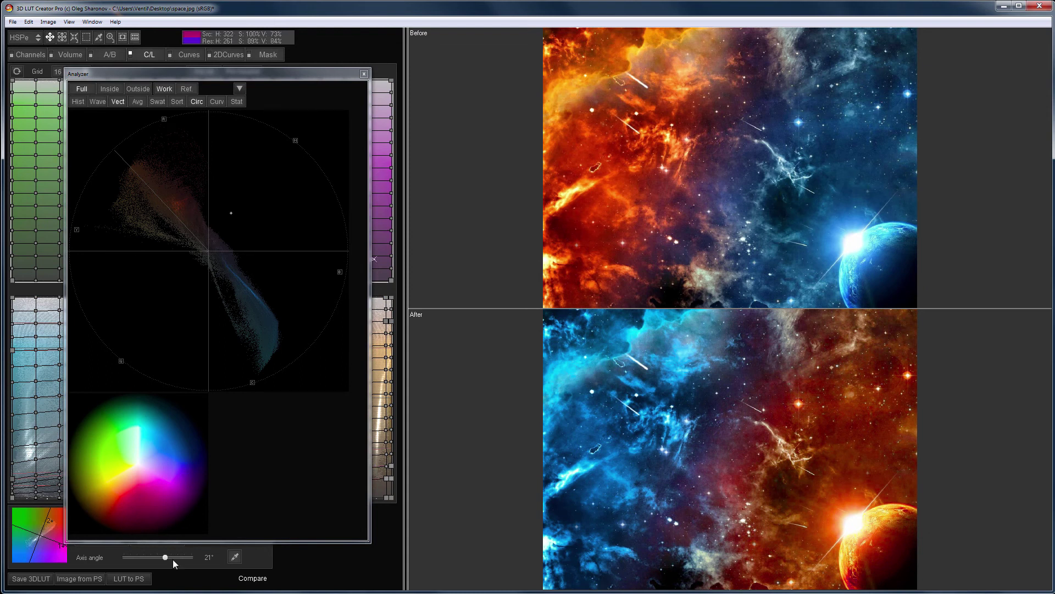
left_click(141, 581)
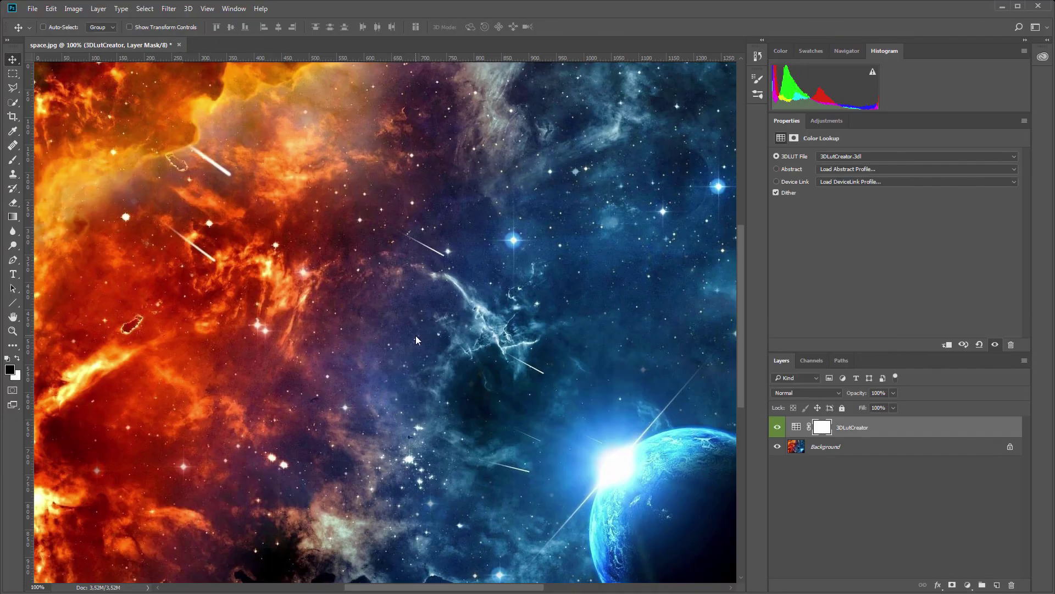
Step: Convert the Background layer into an unlocked Layer 0
scroll(416, 339, "down", 3)
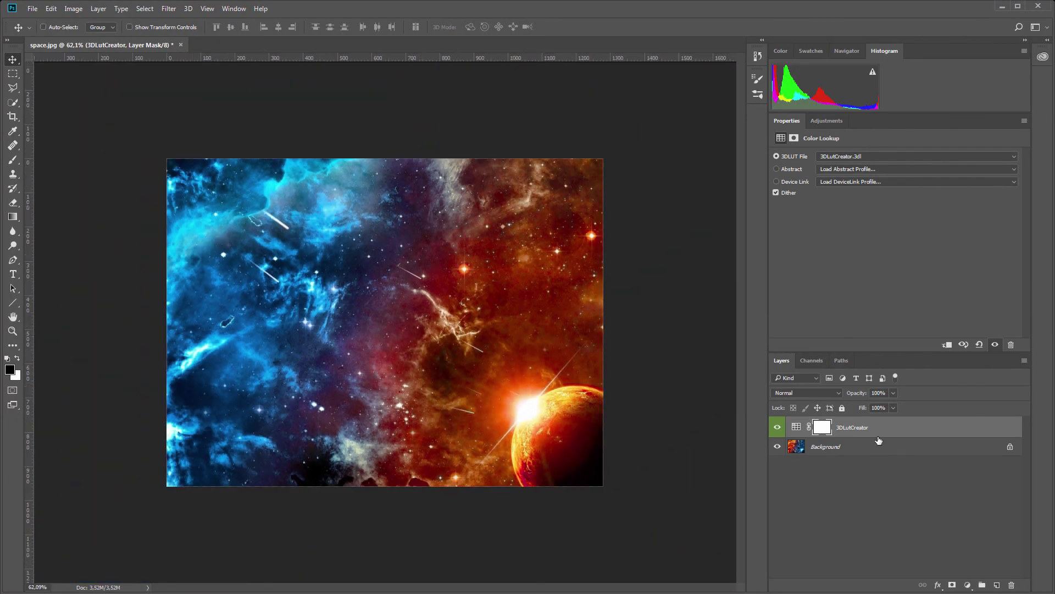
double_click(878, 446)
key("Return")
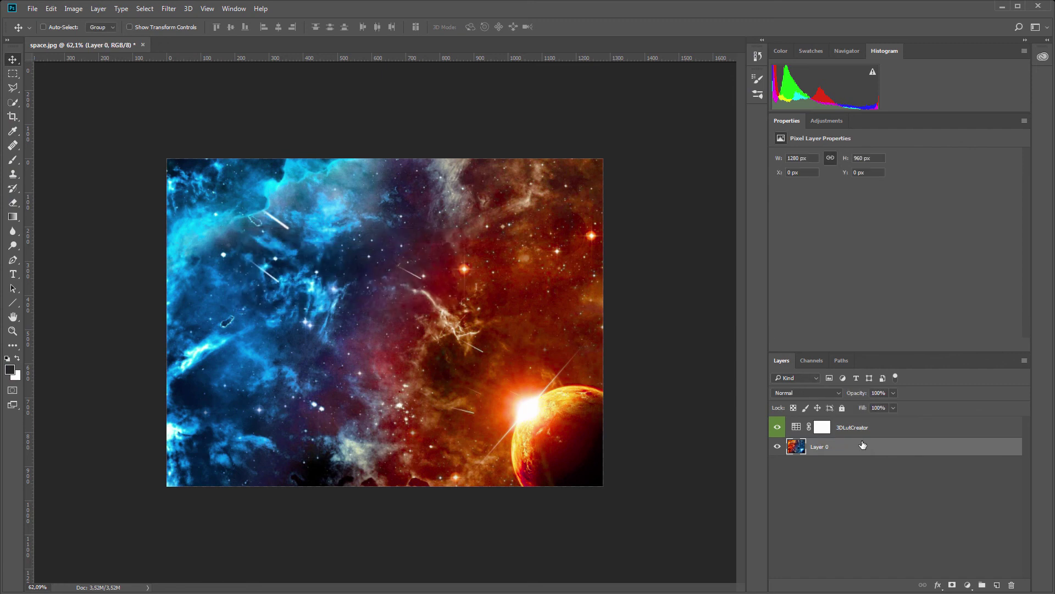
Step: Free-transform Layer 0, rotating it about 85° clockwise, scaling to about 94% and stretching it outward
key("ctrl+t")
left_click_drag(642, 501, 252, 551)
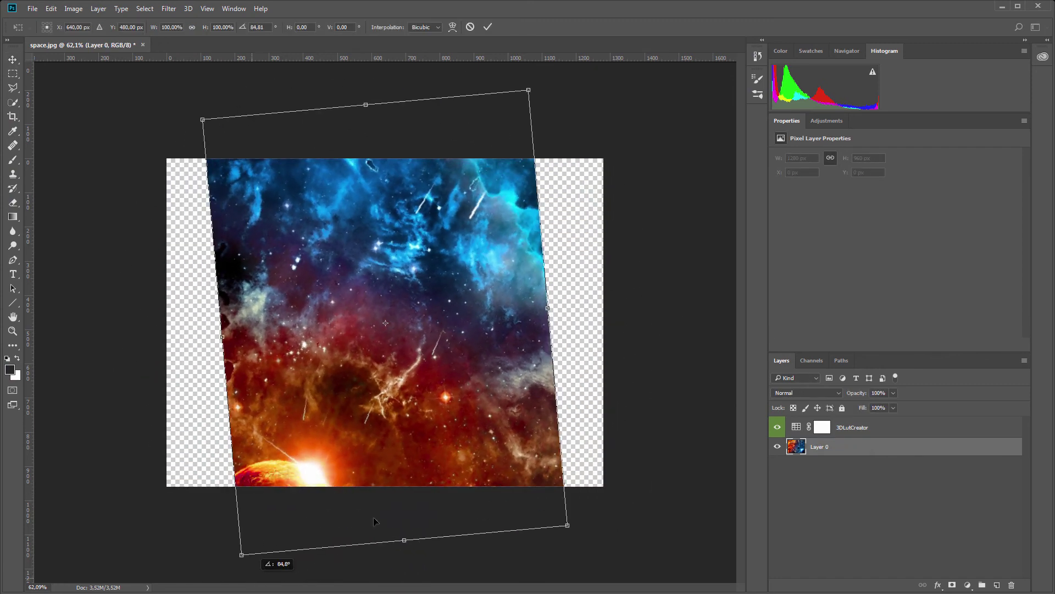
left_click_drag(571, 527, 556, 496)
left_click_drag(527, 297, 618, 288)
left_click_drag(221, 325, 126, 332)
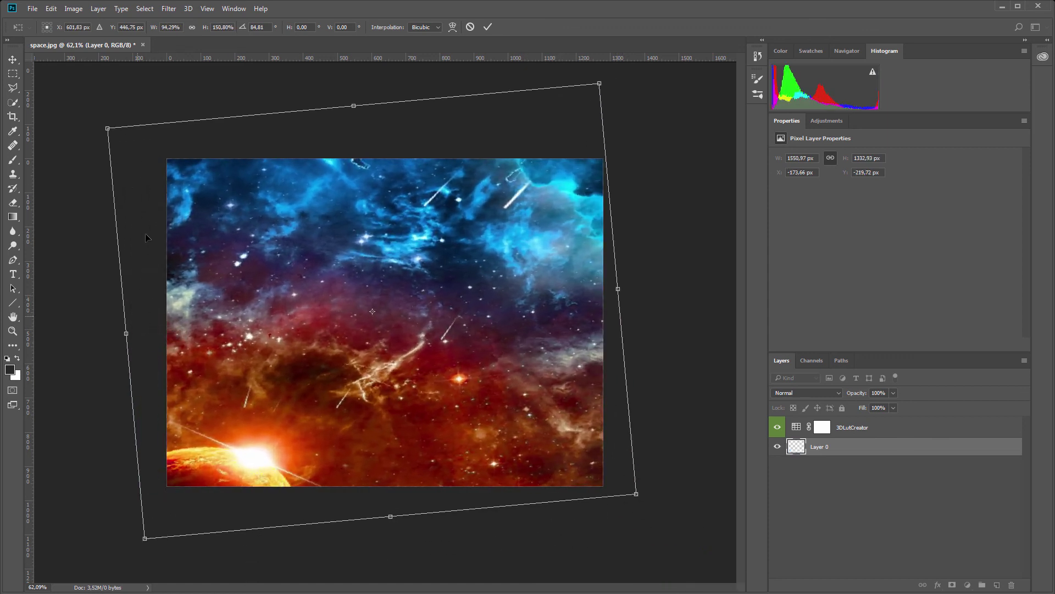
left_click_drag(165, 83, 547, 576)
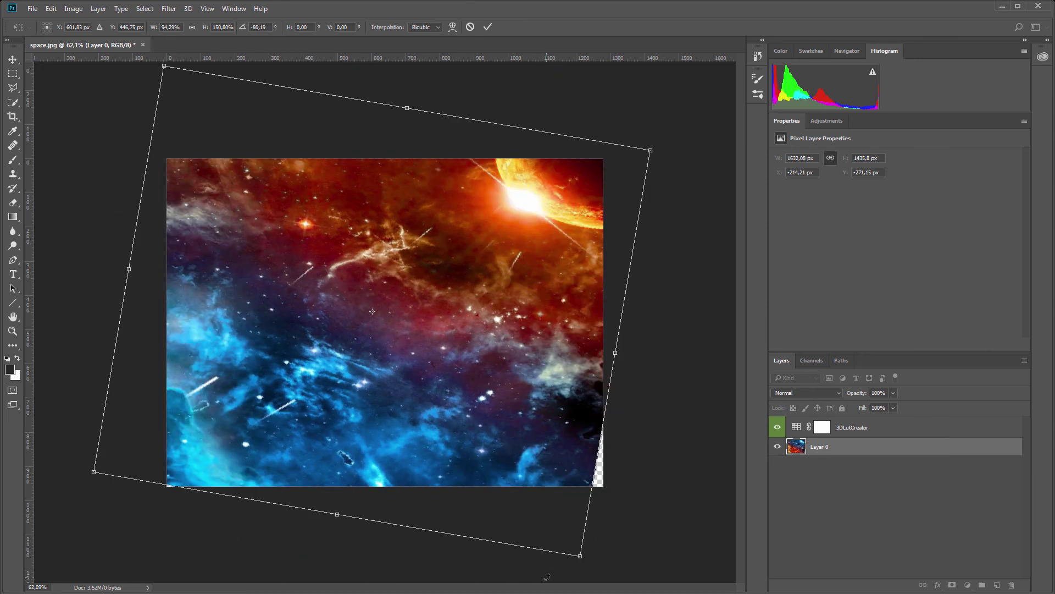
key("Escape")
Step: Toggle the 3DLutCreator grade off and on to compare colours, then undo the transform
left_click(777, 428)
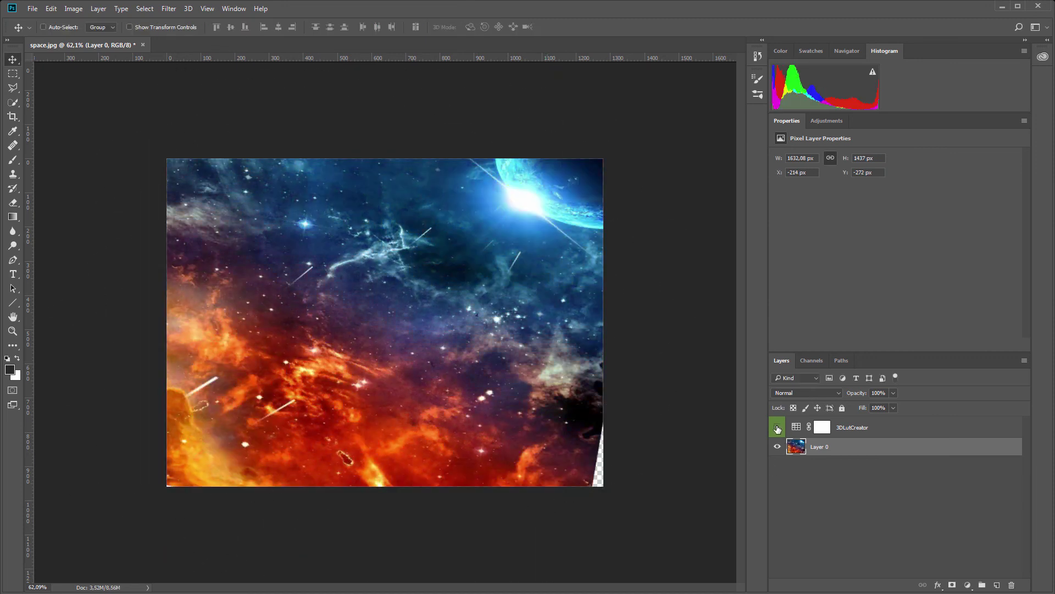
left_click(777, 429)
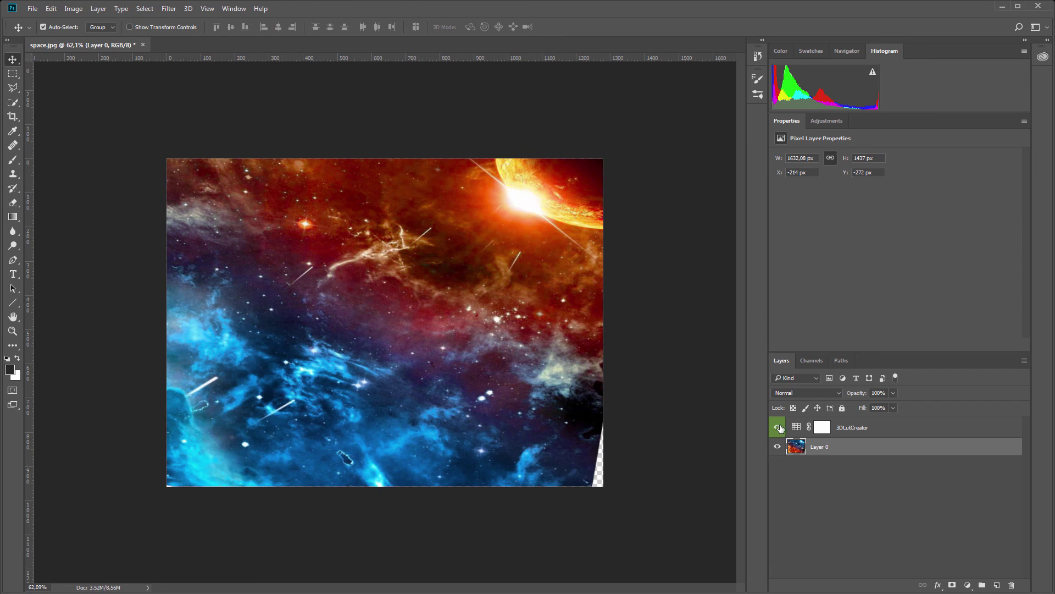
key("ctrl+z")
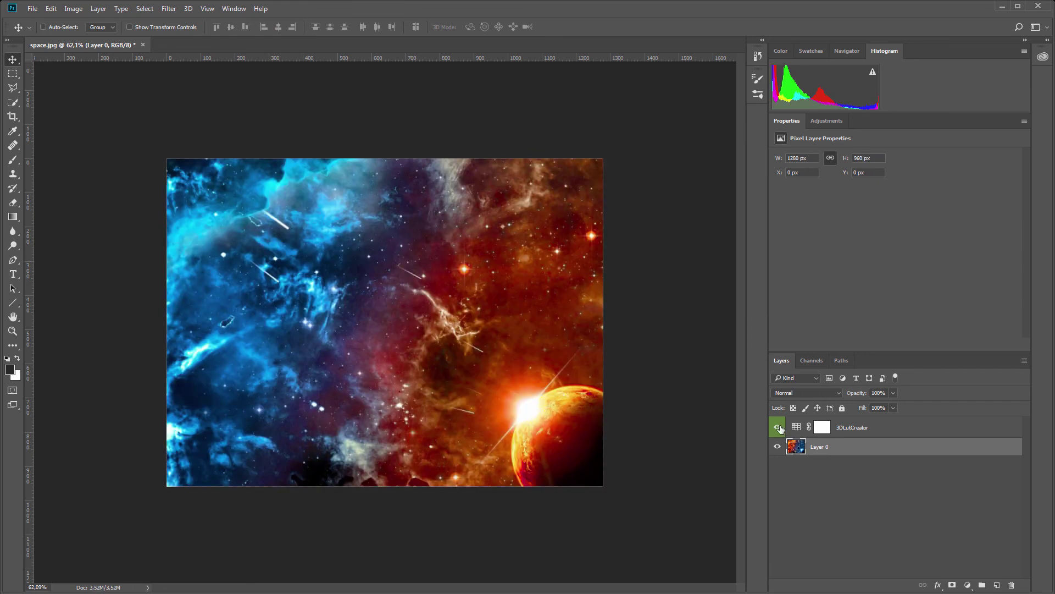